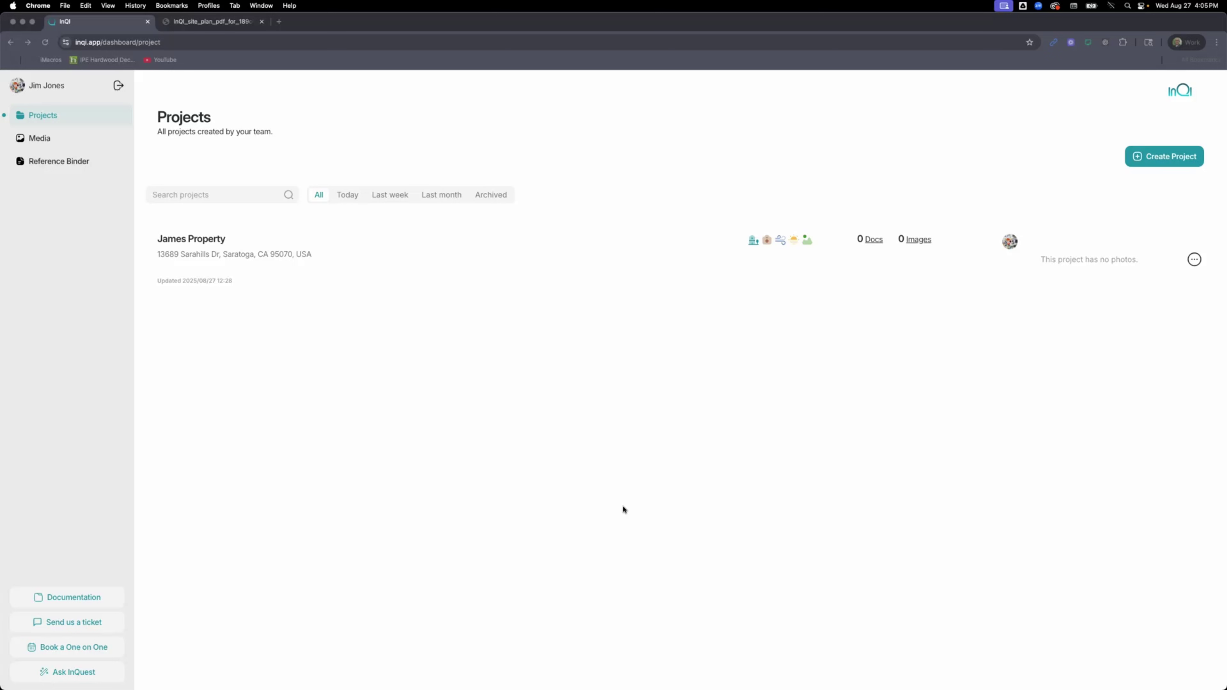
Open the listed property project in the Site Plan Editor and look over its available data sources.
left_click(231, 255)
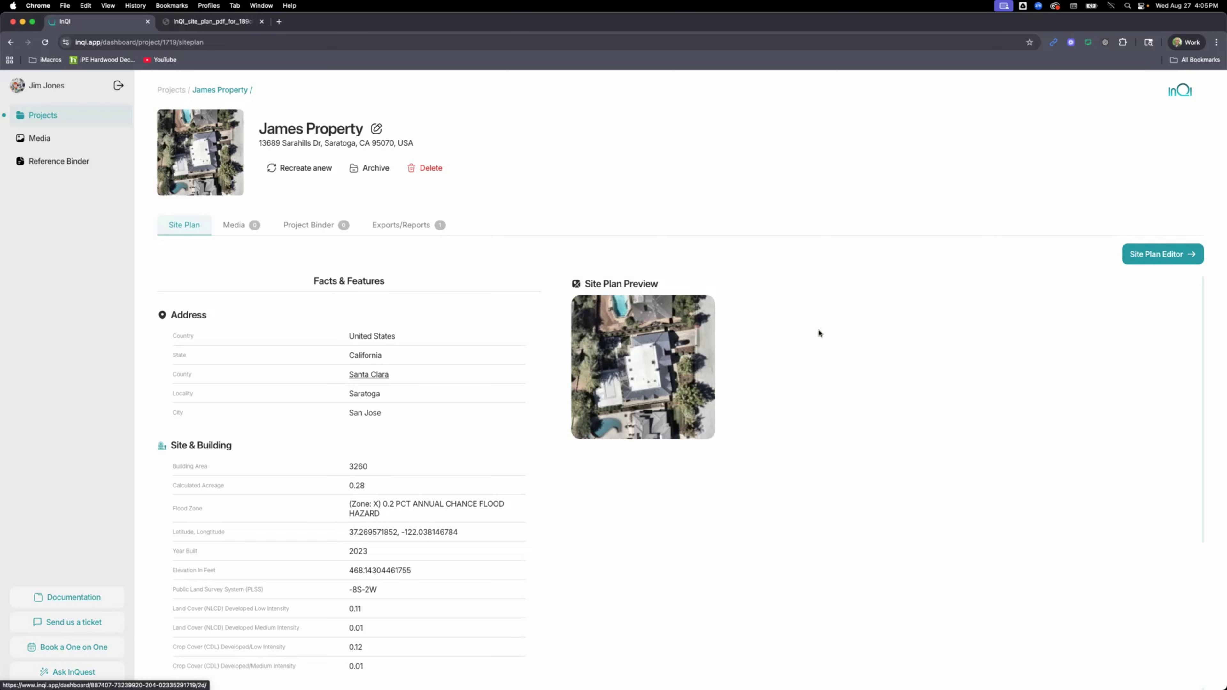
left_click(1159, 254)
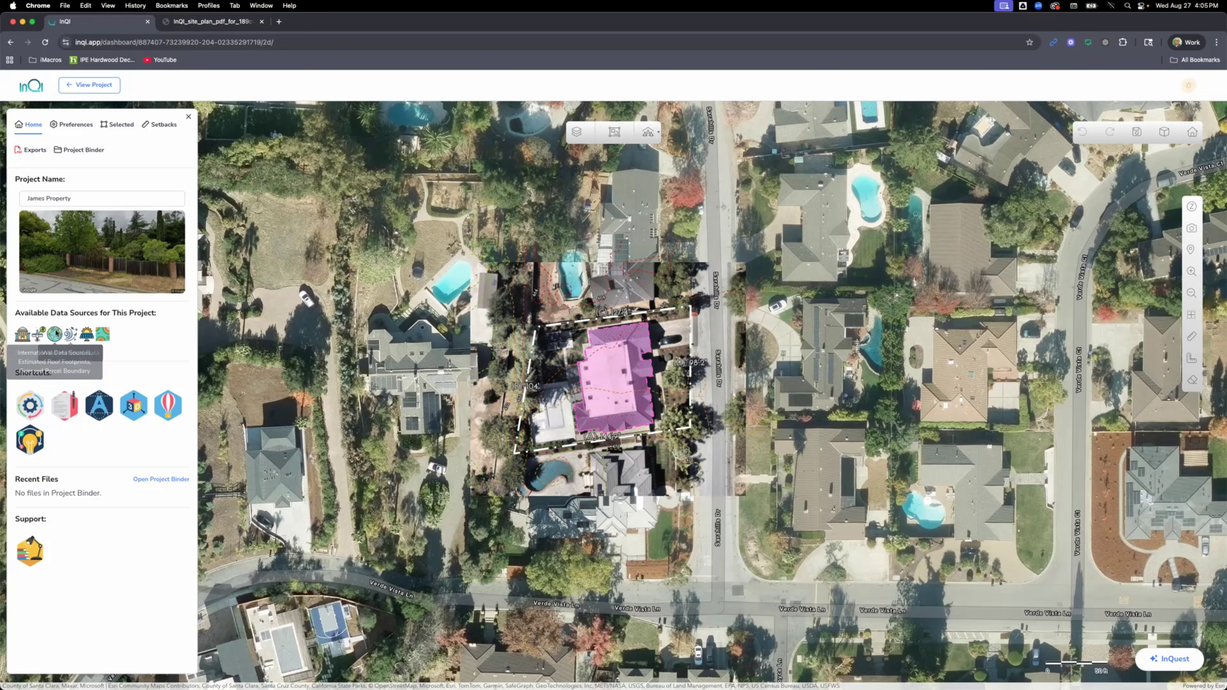
mouse_move(21, 338)
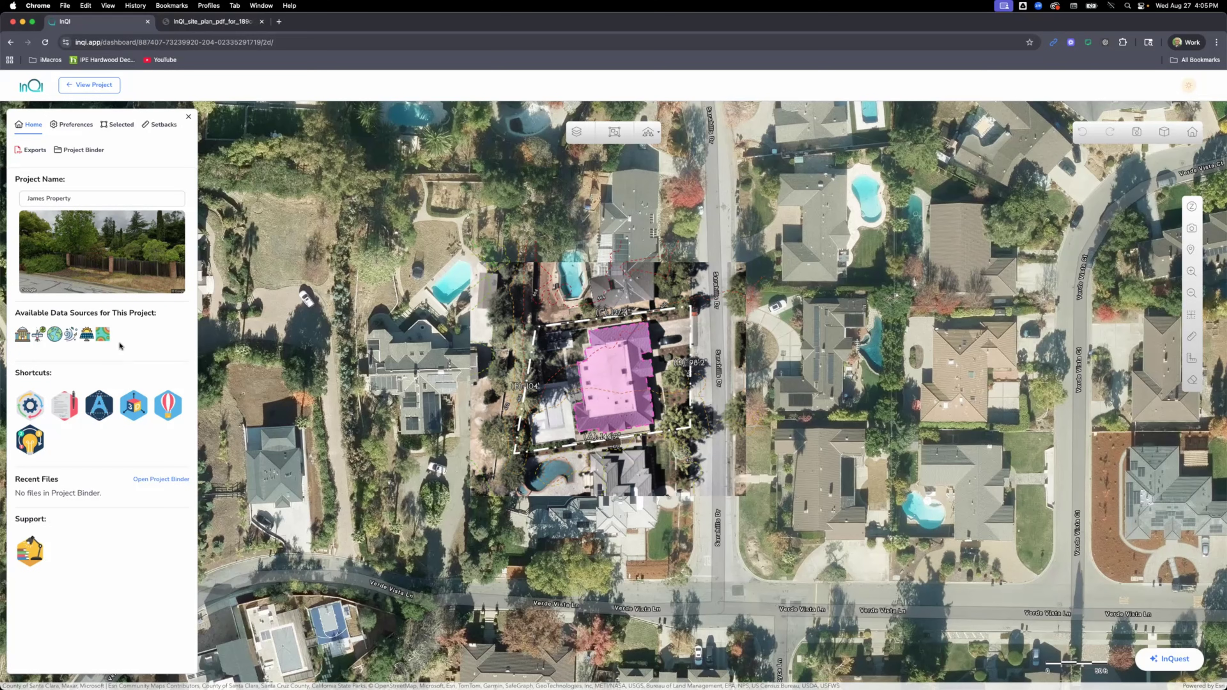
mouse_move(104, 342)
Make the Pool layer visible in the layers settings, keeping its annotation set to None.
left_click(576, 133)
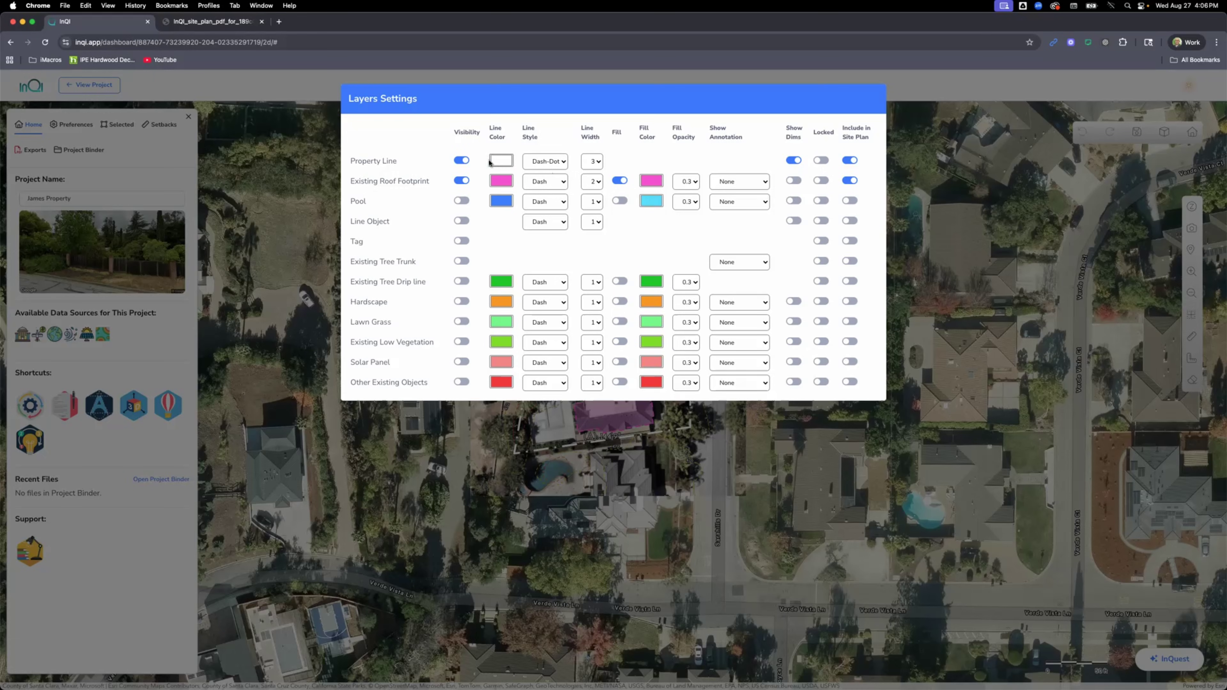
left_click(946, 235)
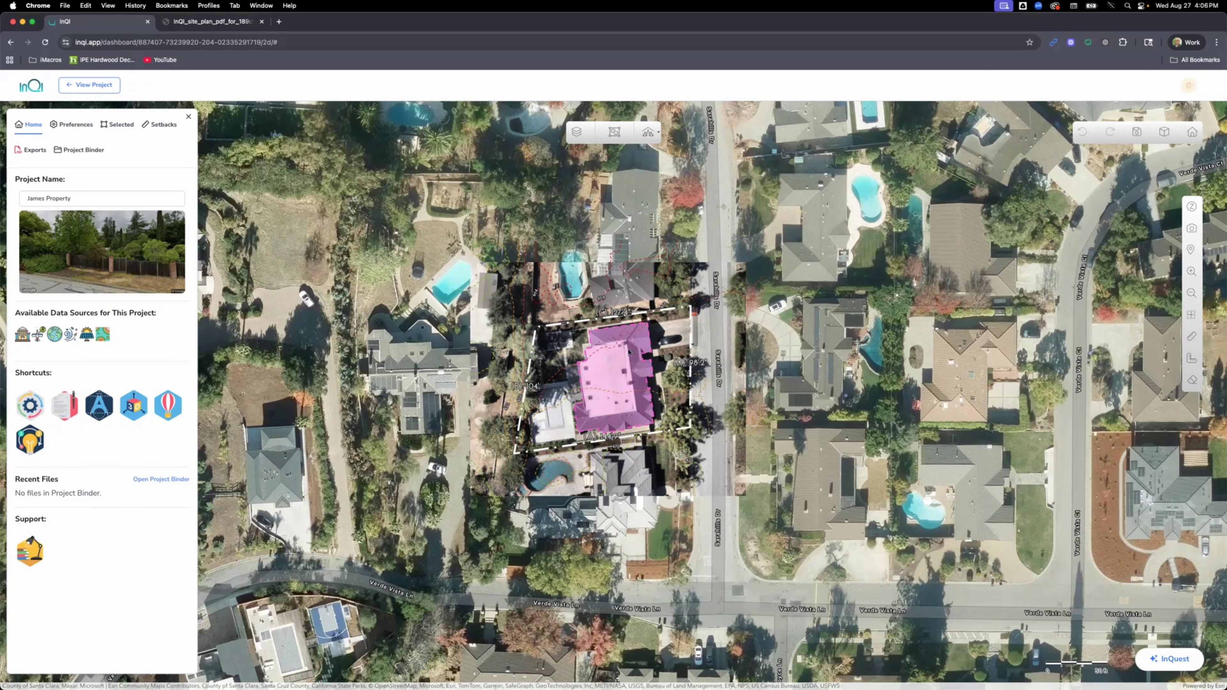
left_click(577, 132)
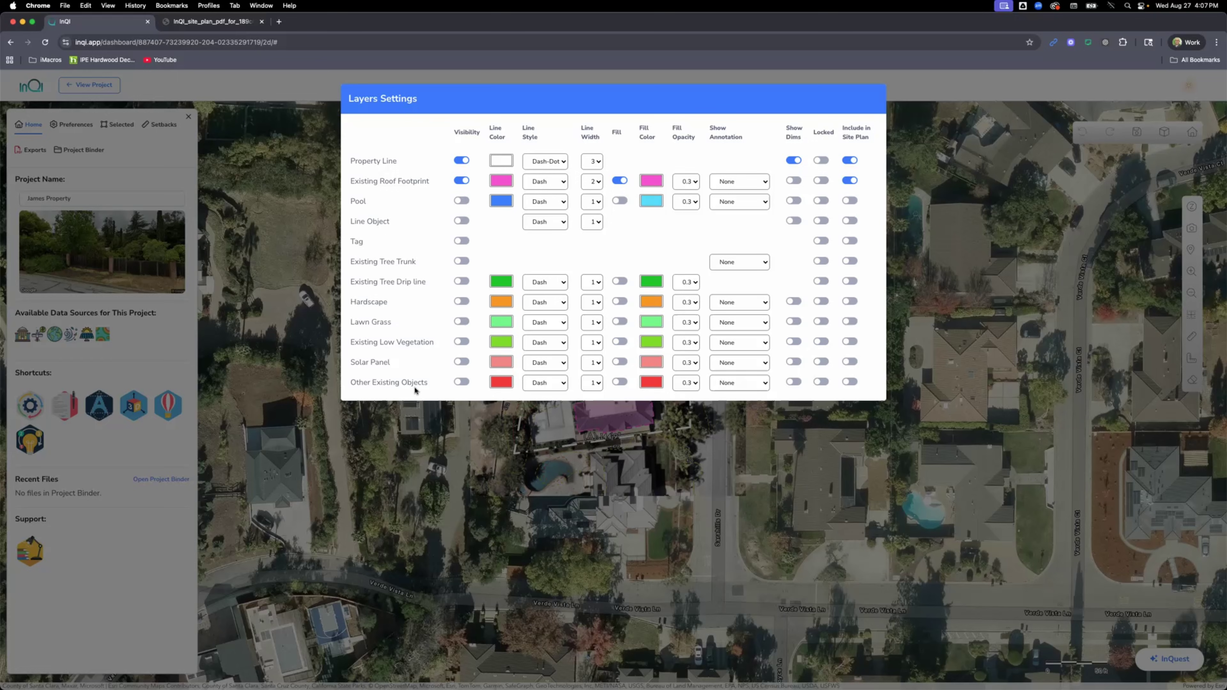
left_click(460, 202)
left_click(737, 203)
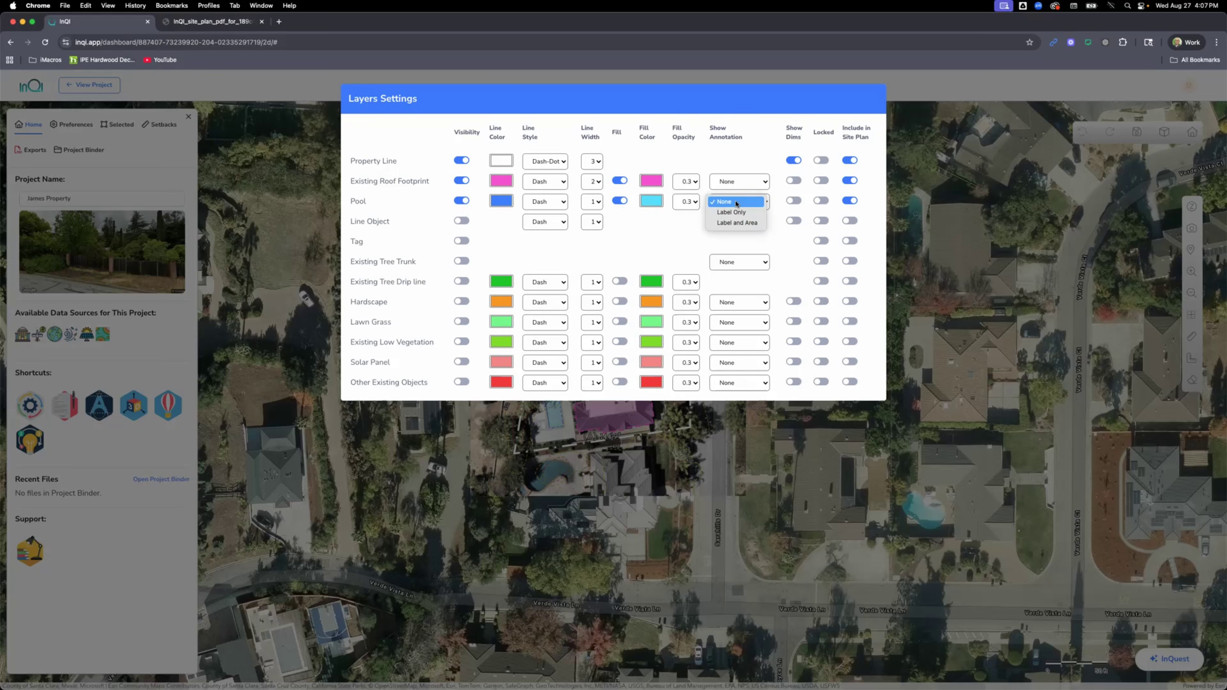
left_click(745, 202)
left_click(898, 200)
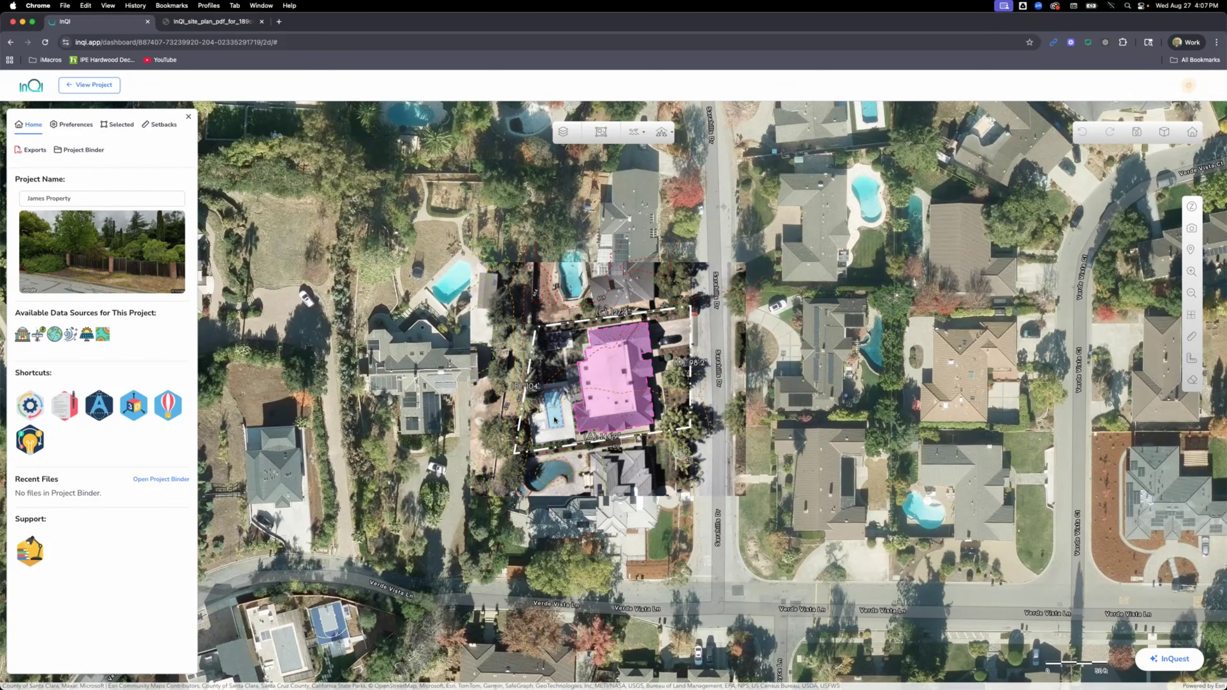
View the drawing shape options available for the pool on the subject parcel.
scroll(557, 419, "up", 3)
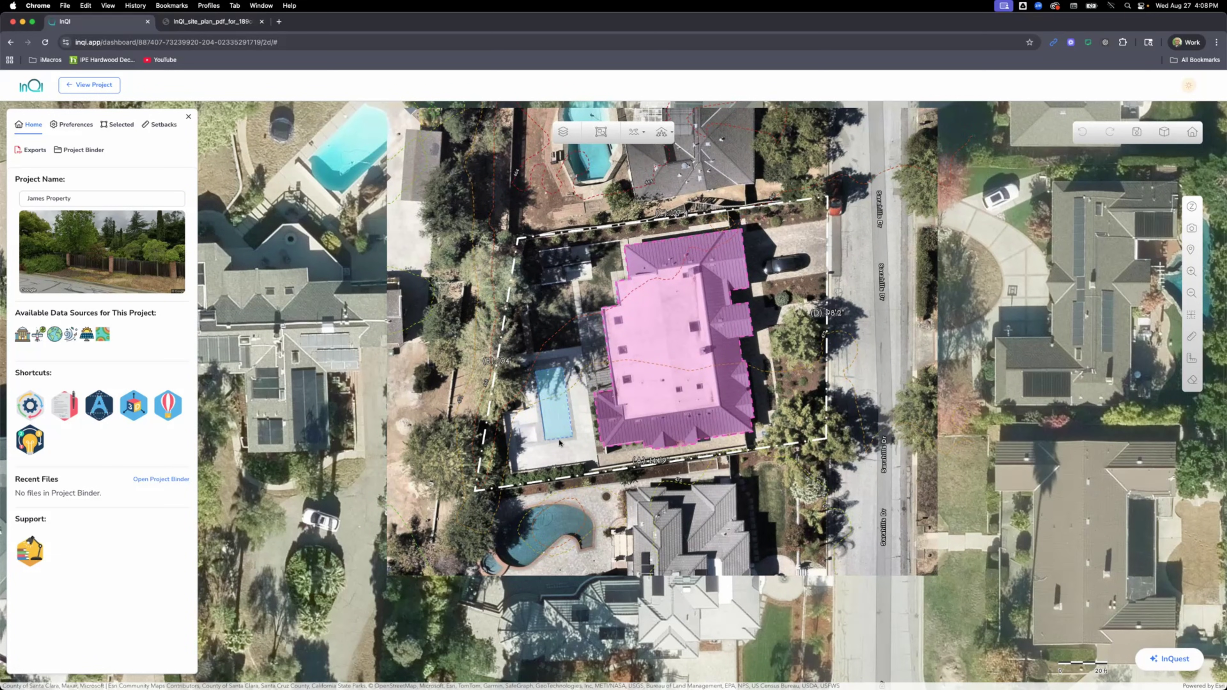
left_click(644, 133)
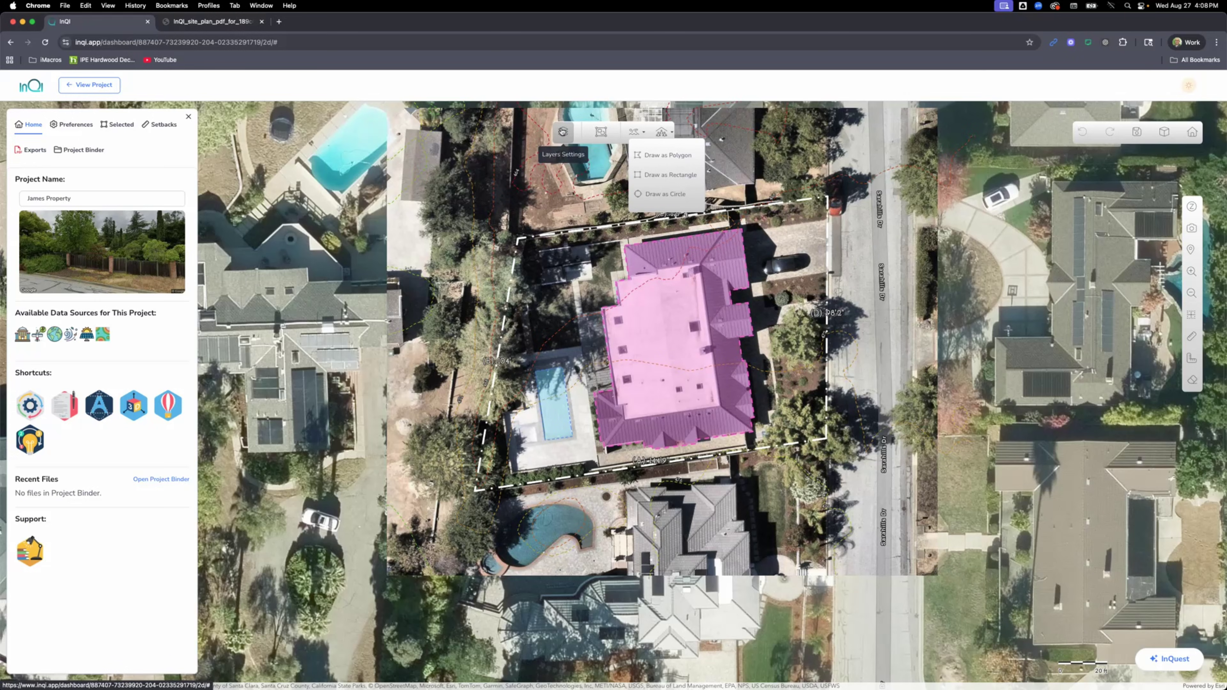
left_click(485, 180)
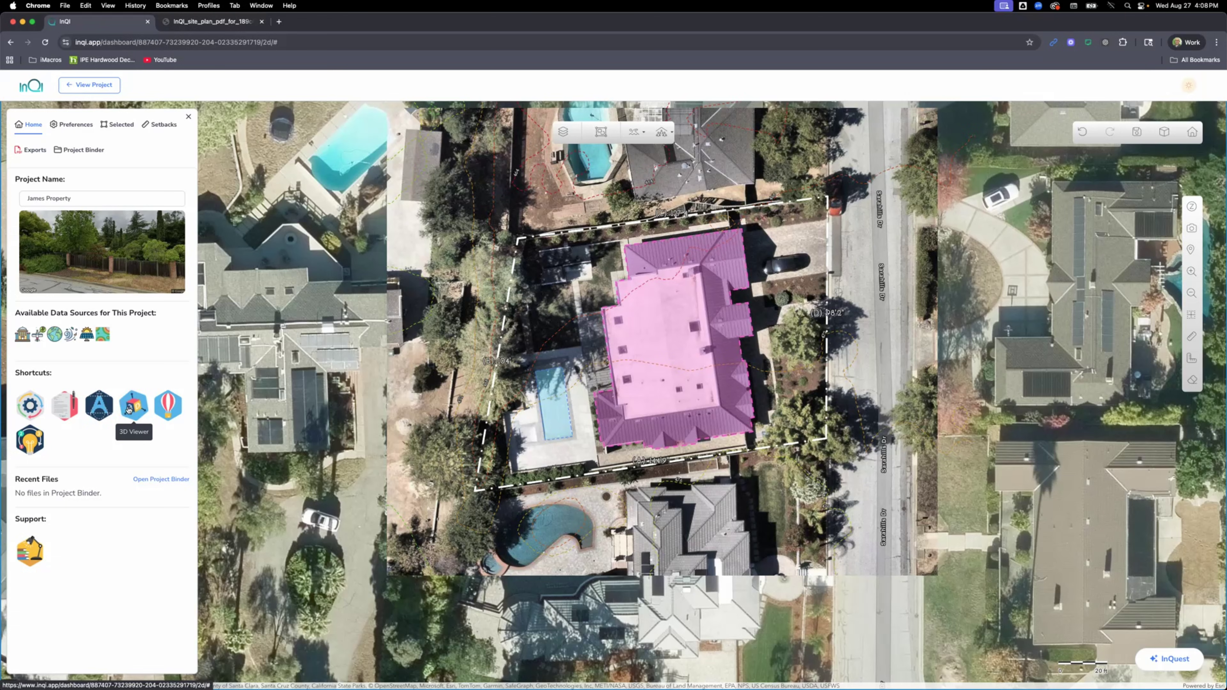
Examine the wind speed rose plot for the property and close it.
left_click(169, 412)
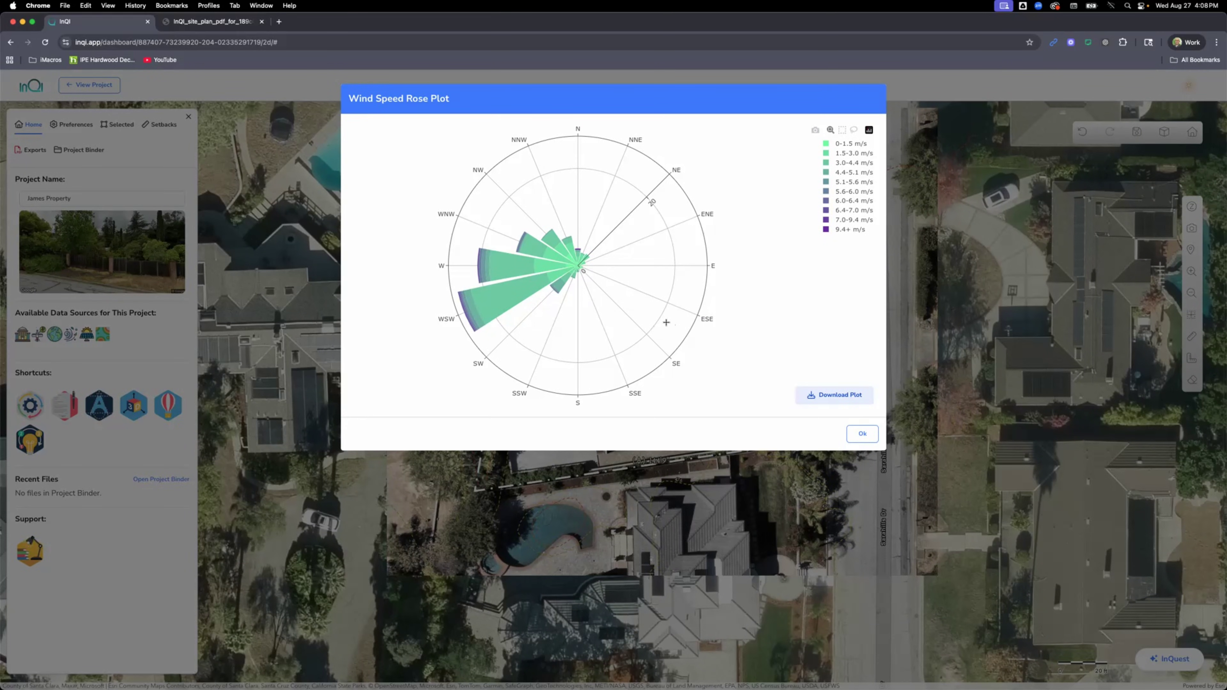
mouse_move(577, 265)
left_click(863, 434)
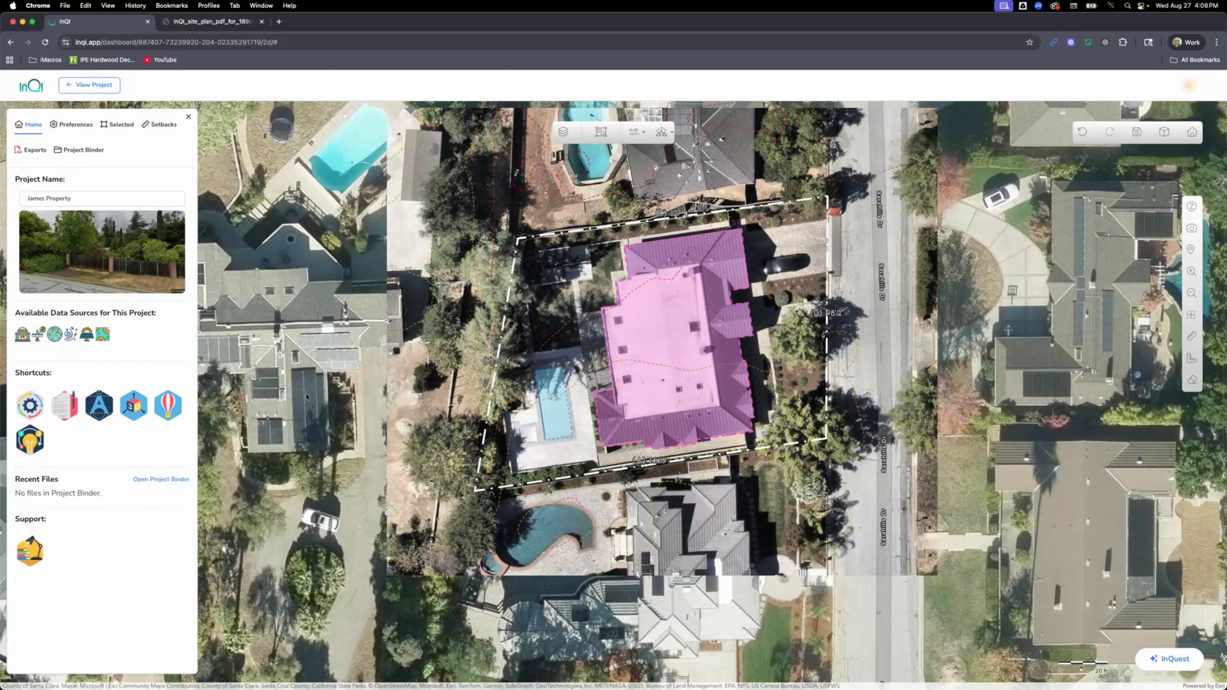
Examine the sun positions over the property for the summer and winter solstices, then close the sun calculations.
left_click(30, 443)
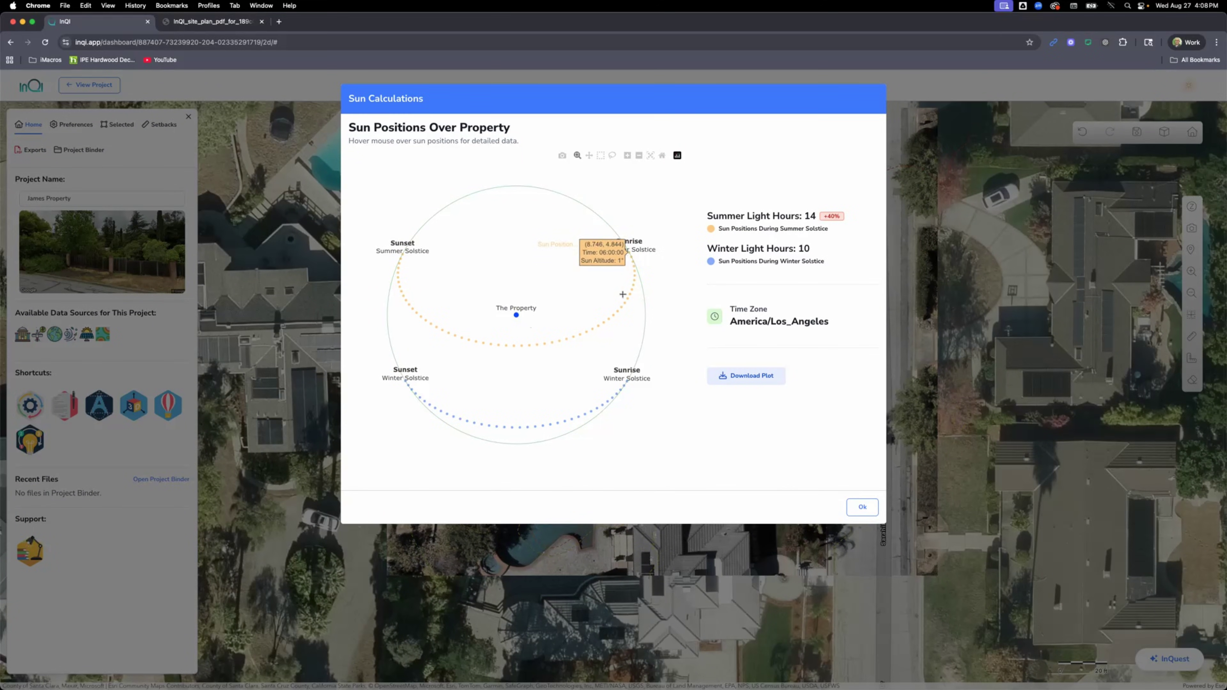
mouse_move(476, 411)
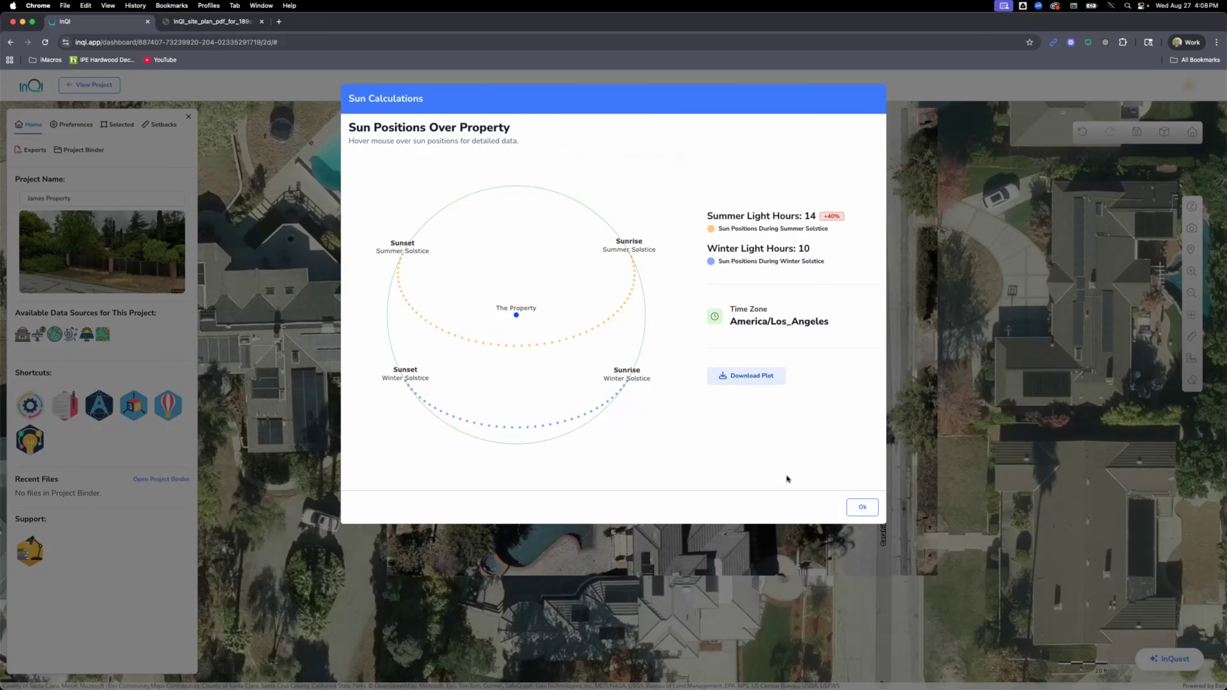
left_click(856, 511)
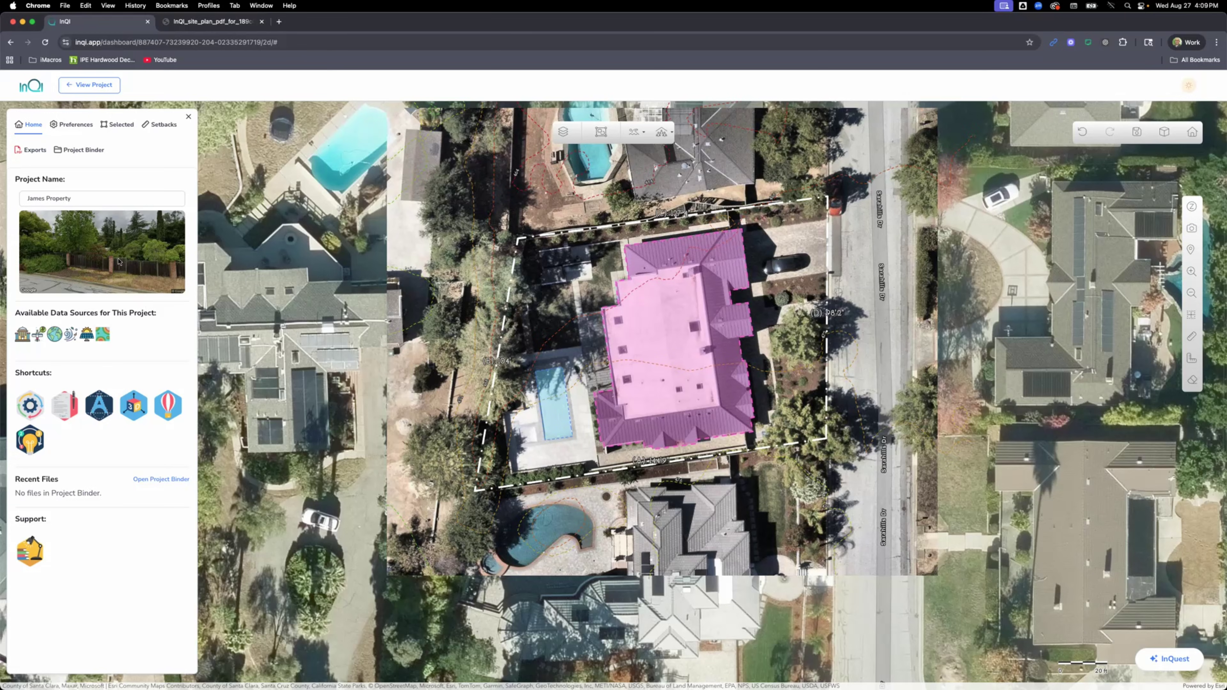
In the preferences, compare the map with the InQI aerial image hidden and shown, and look at its coverage around the parcel.
left_click(66, 125)
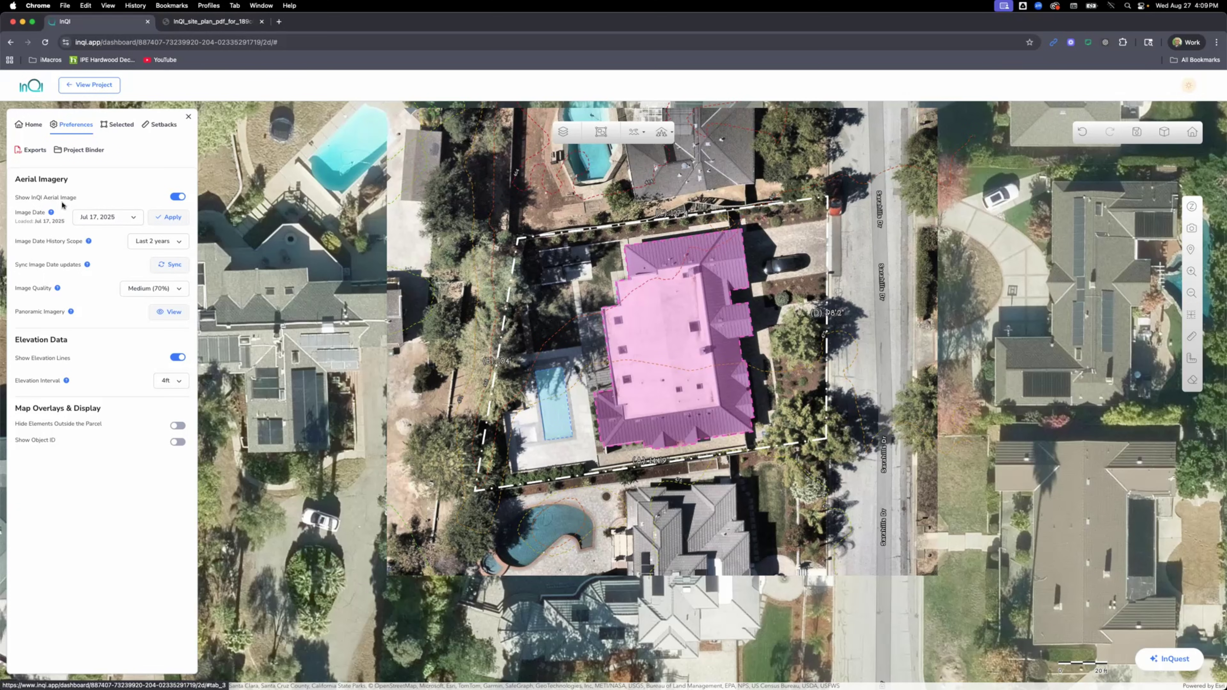
left_click(178, 198)
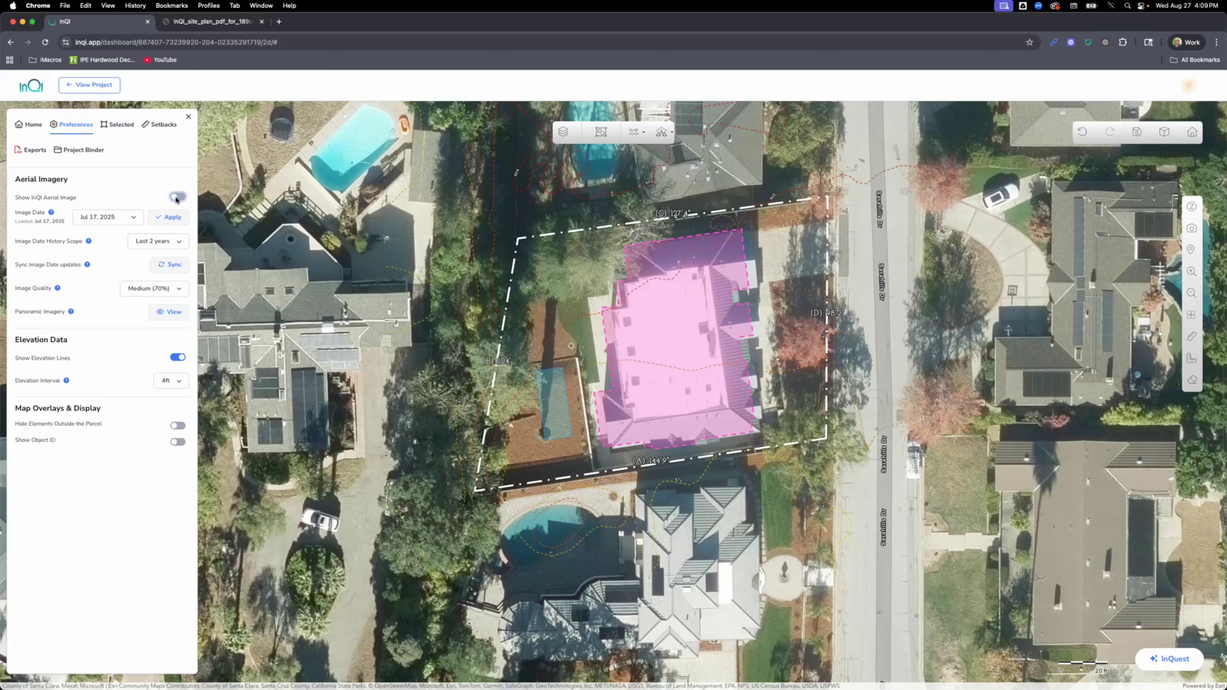
left_click(176, 199)
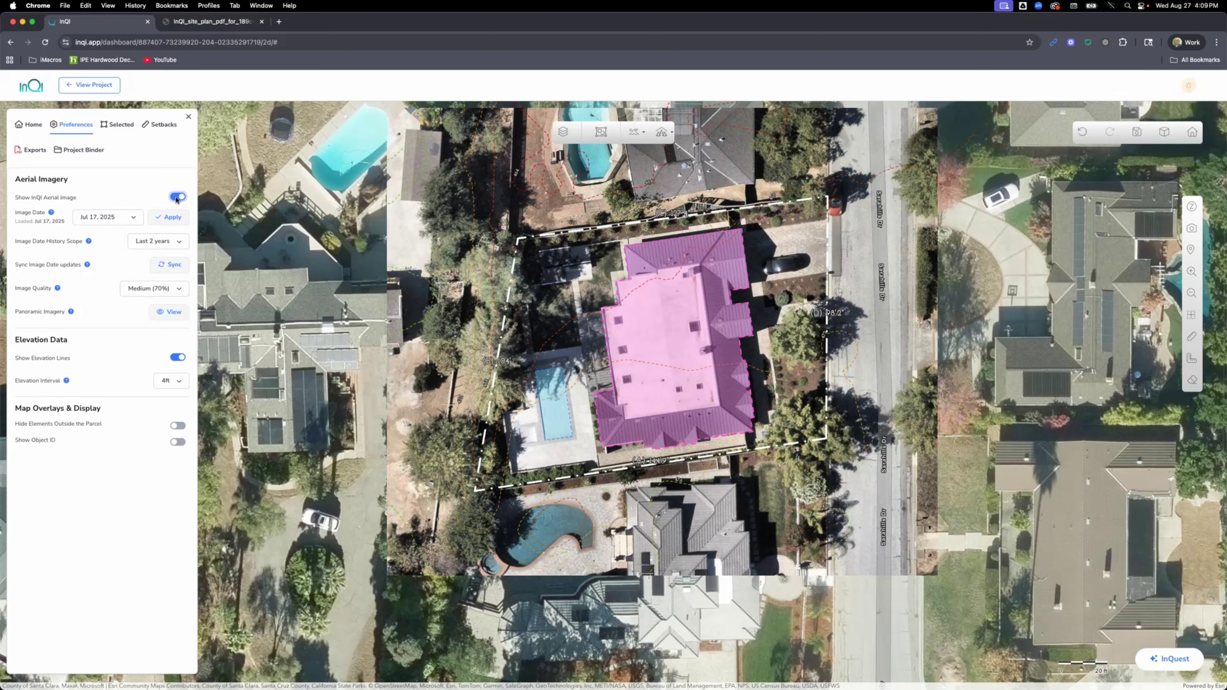
scroll(476, 376, "down", 5)
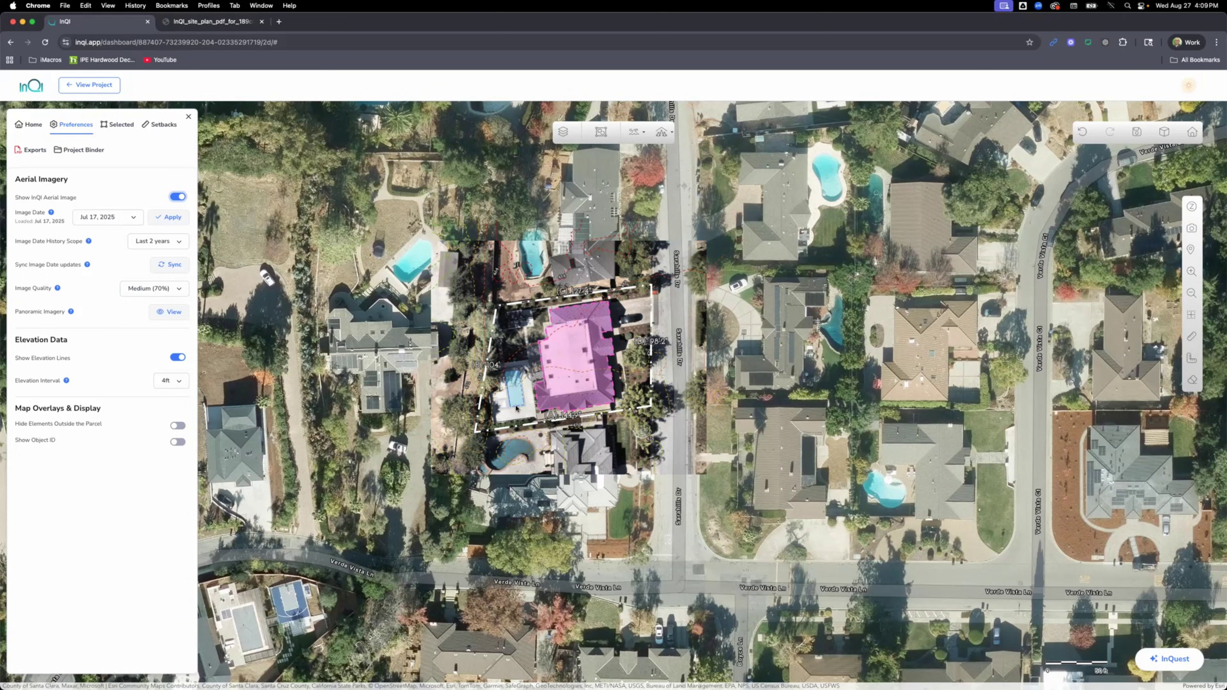
scroll(491, 411, "up", 5)
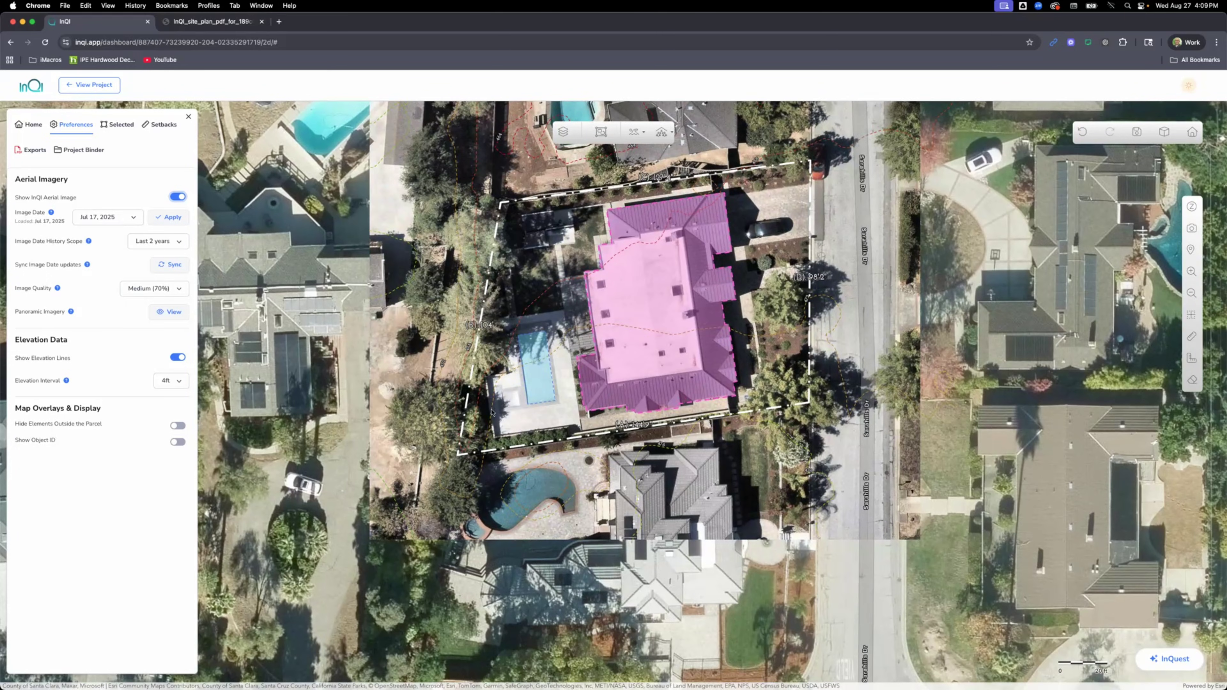
Set the image date history scope to All and apply the aerial imagery settings.
left_click(119, 218)
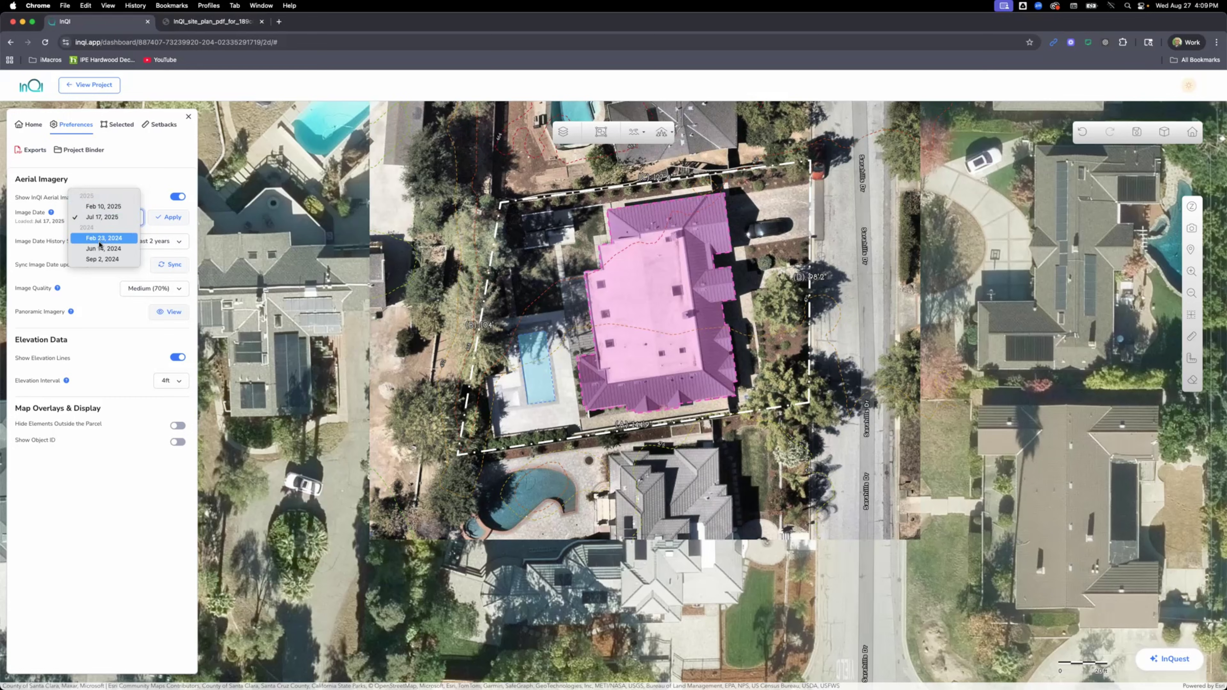
left_click(150, 174)
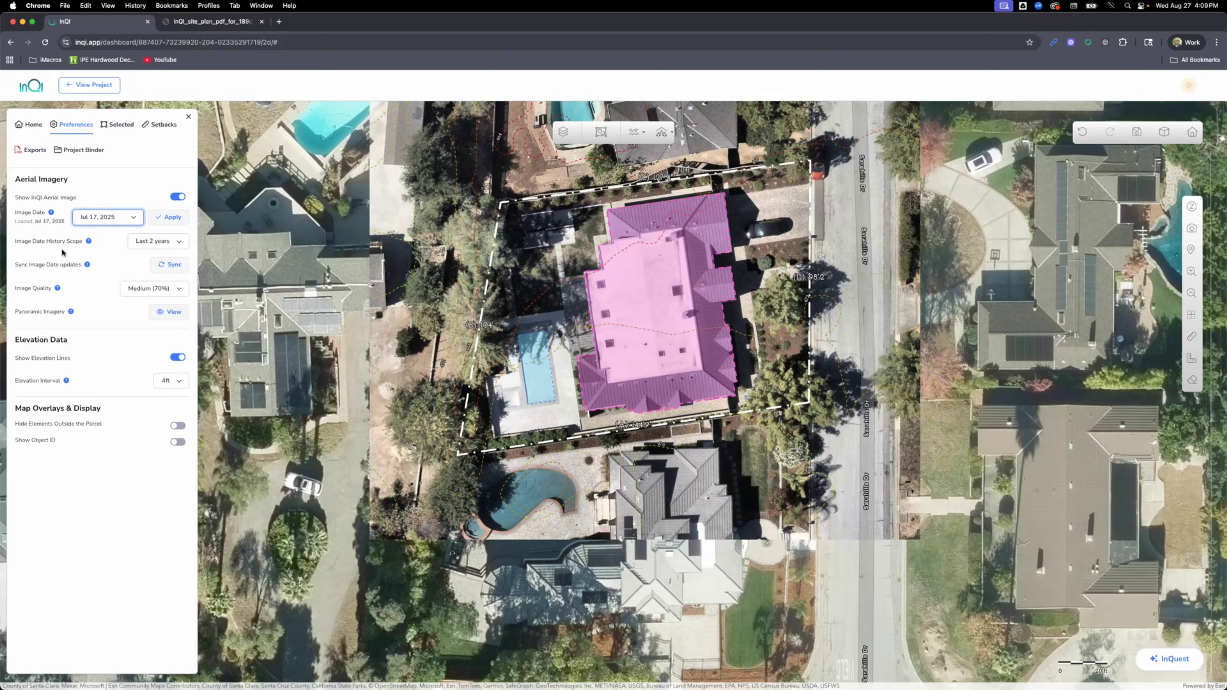
left_click(173, 242)
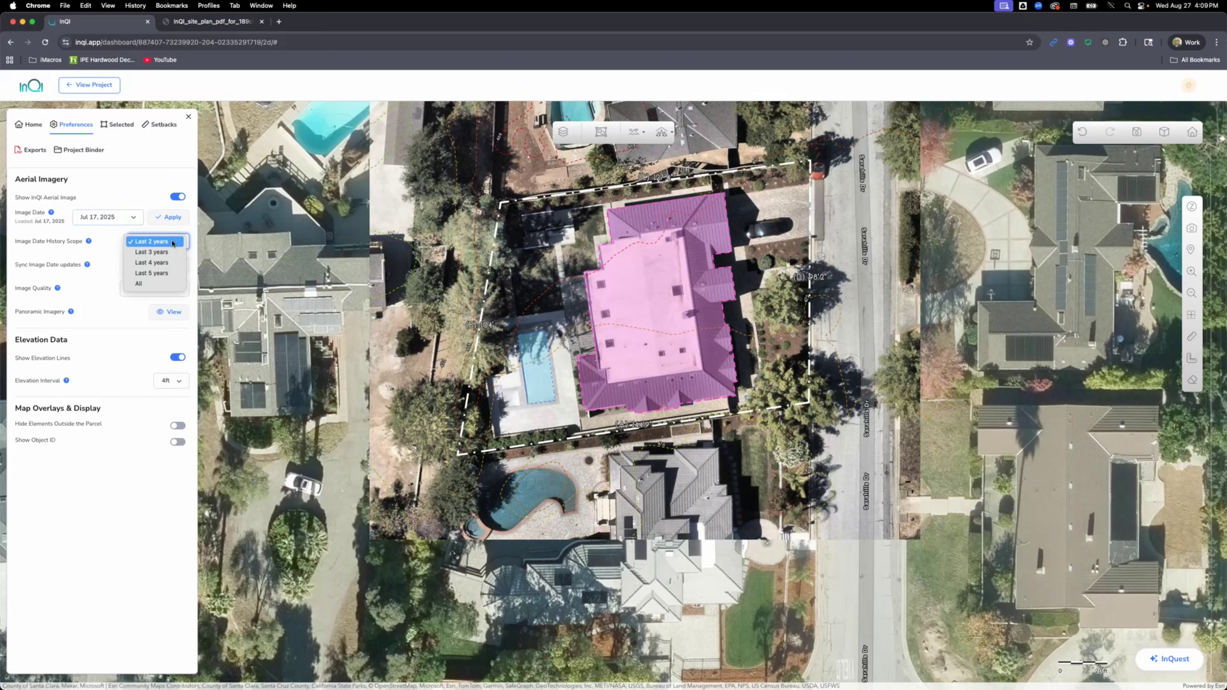
left_click(153, 285)
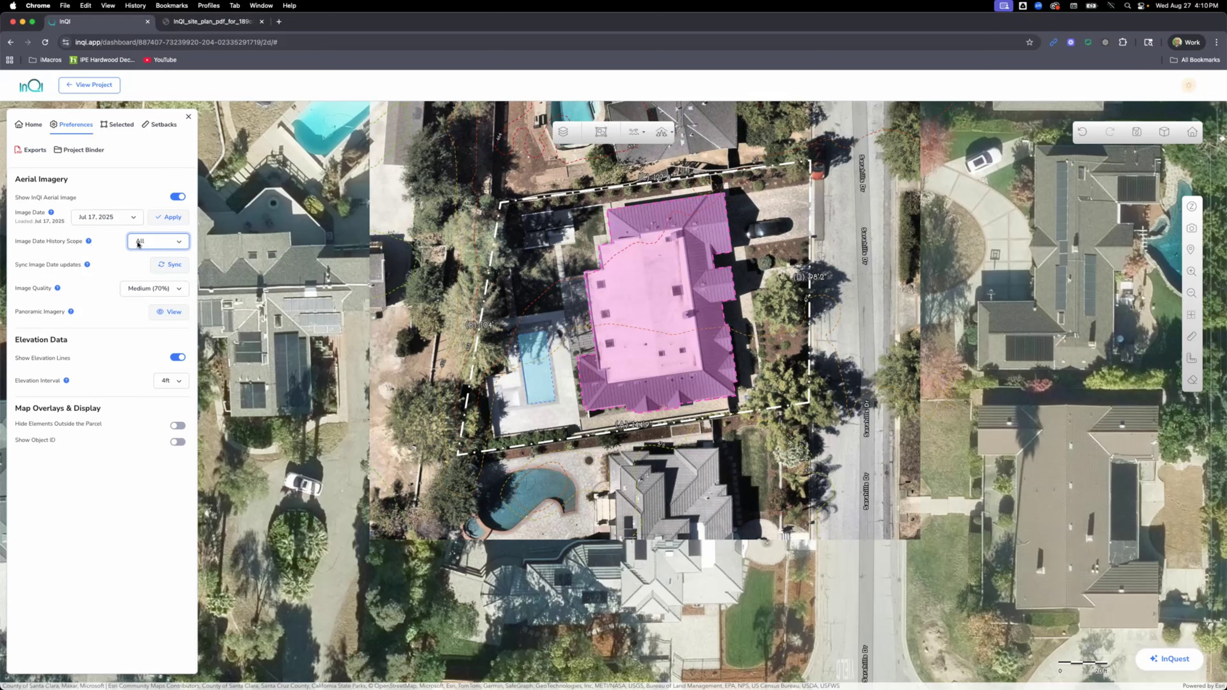
left_click(165, 218)
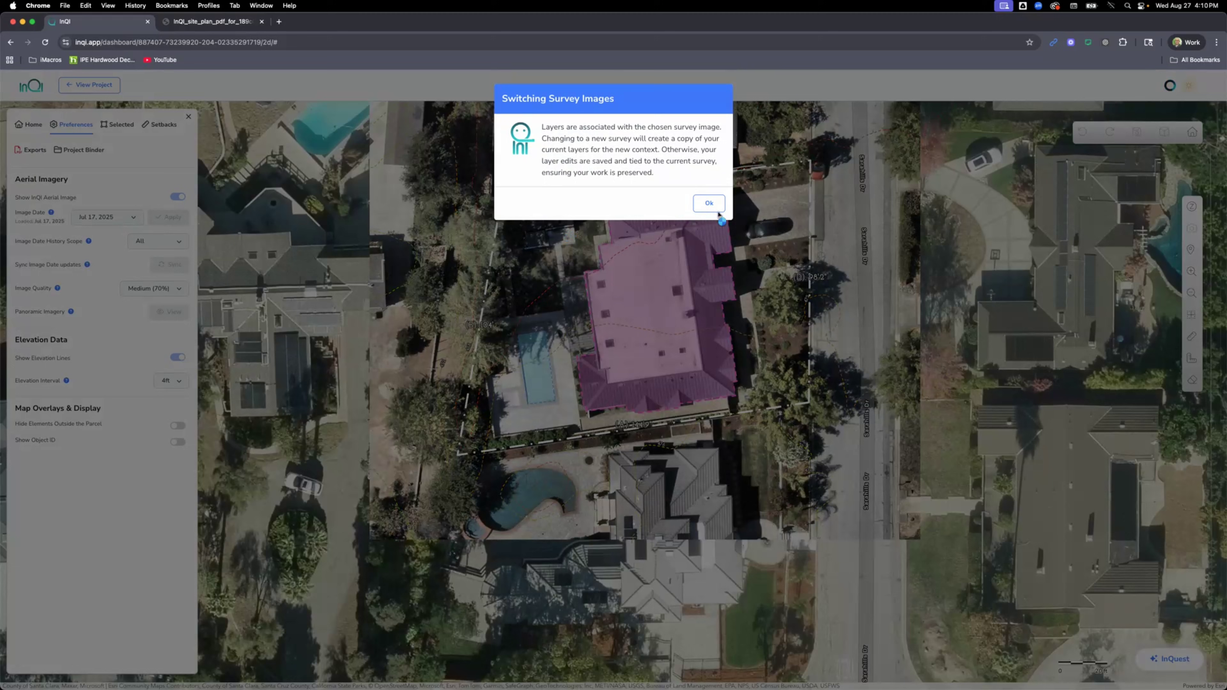
left_click(712, 205)
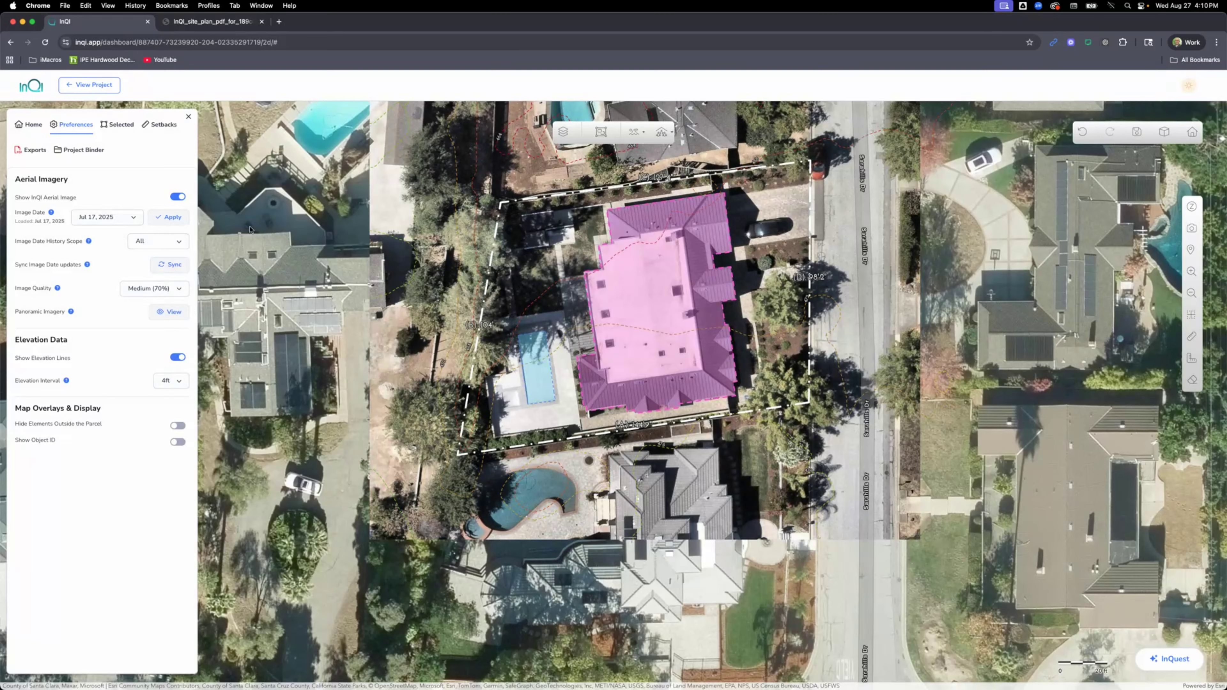
Switch the aerial survey image to Sep 15, 2014, accepting the survey switch notice.
left_click(132, 217)
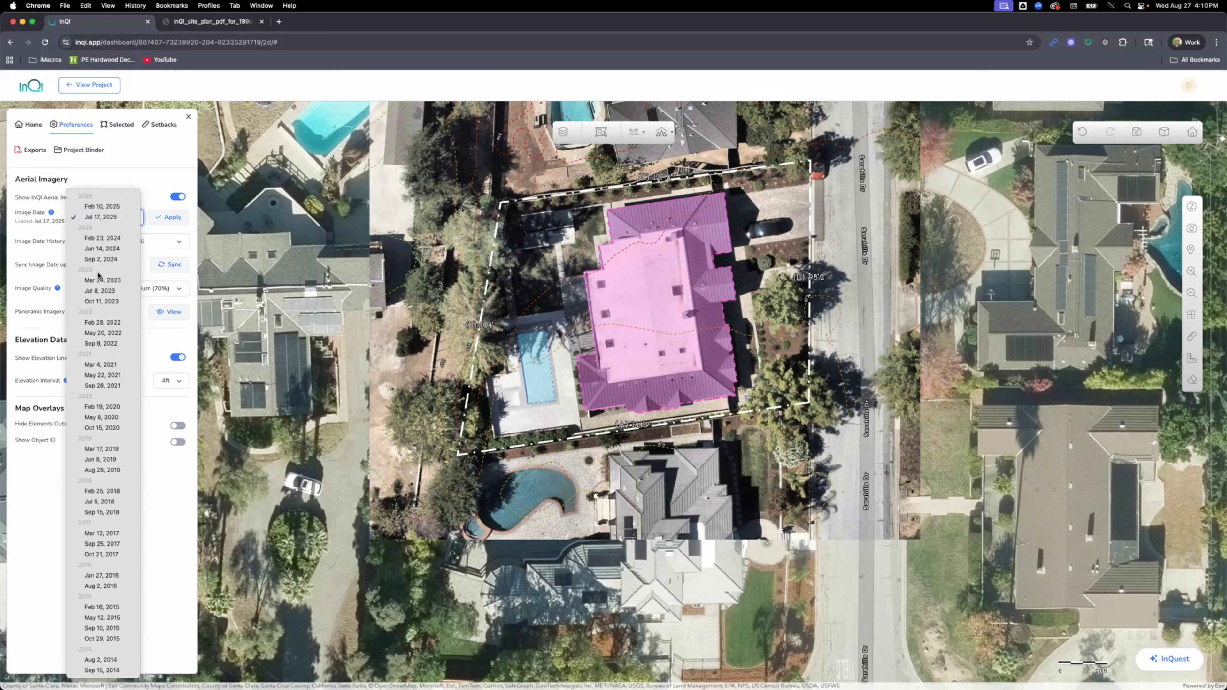
left_click(106, 671)
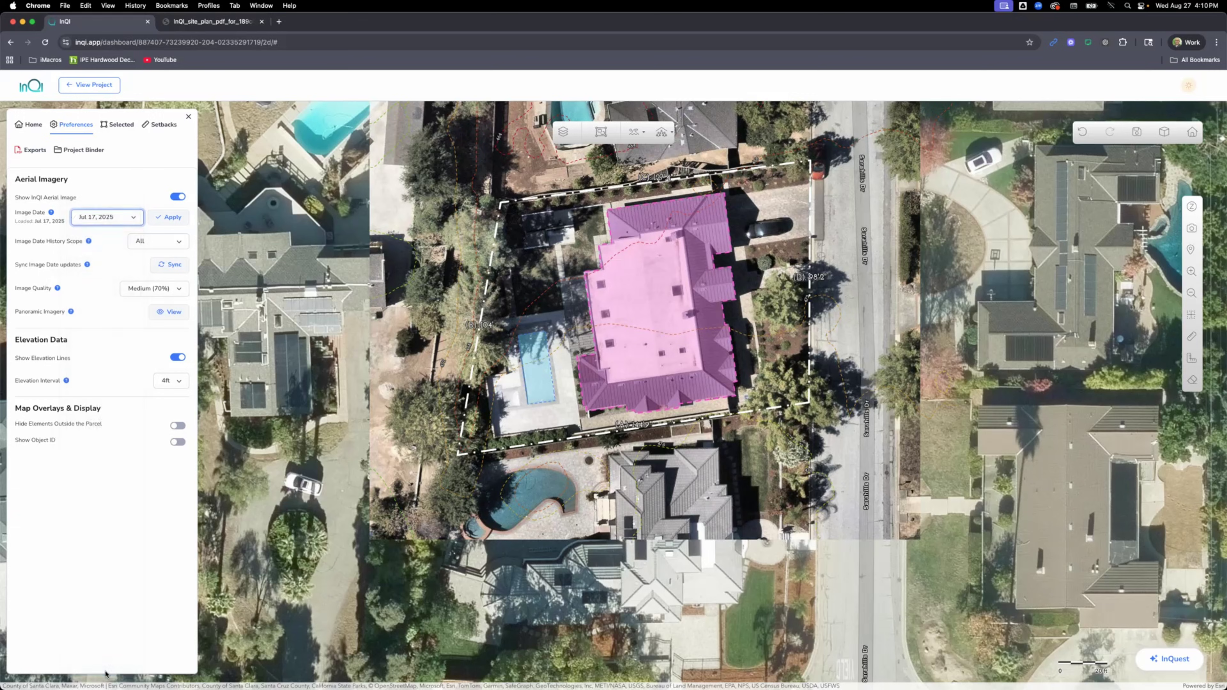
left_click(169, 217)
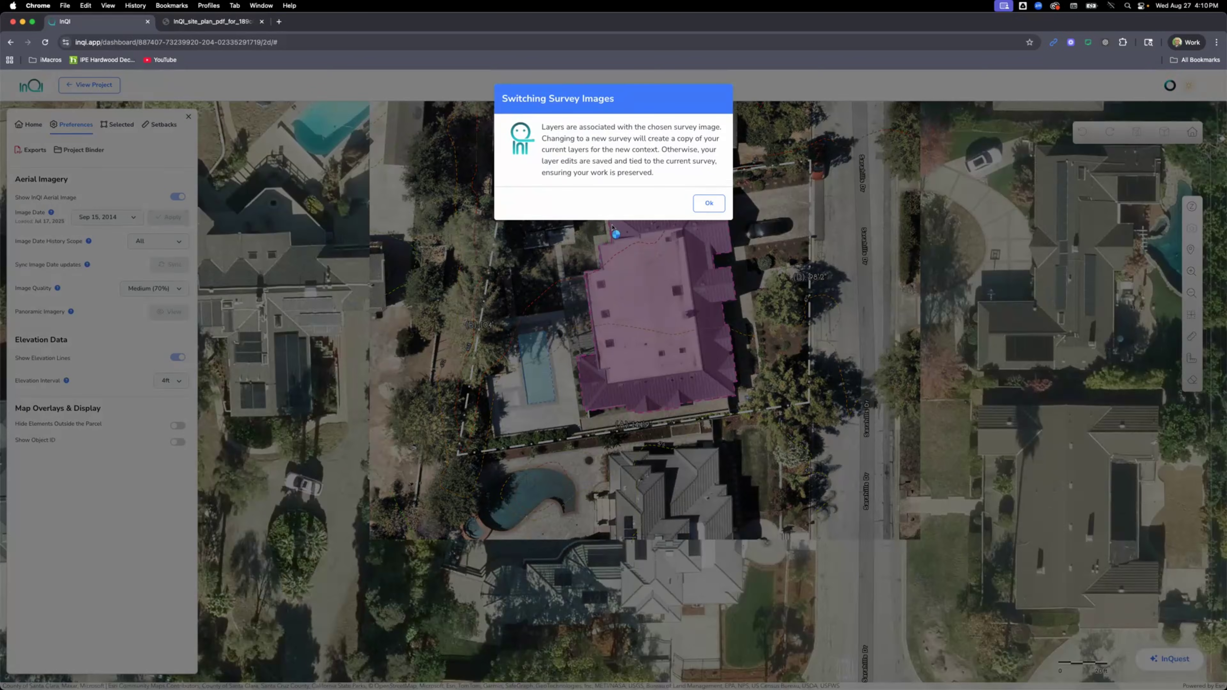
left_click(709, 203)
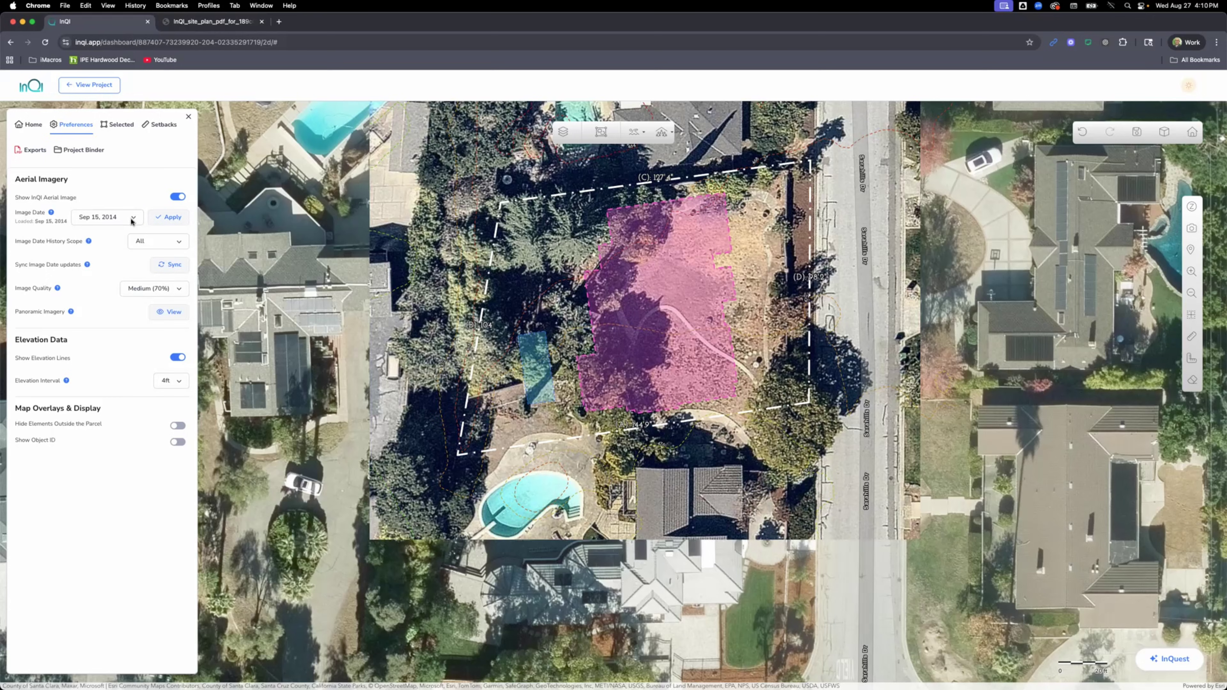
Switch the aerial survey image back to Jul 17, 2025, accepting the survey switch notice.
left_click(121, 220)
scroll(97, 120, "up", 10)
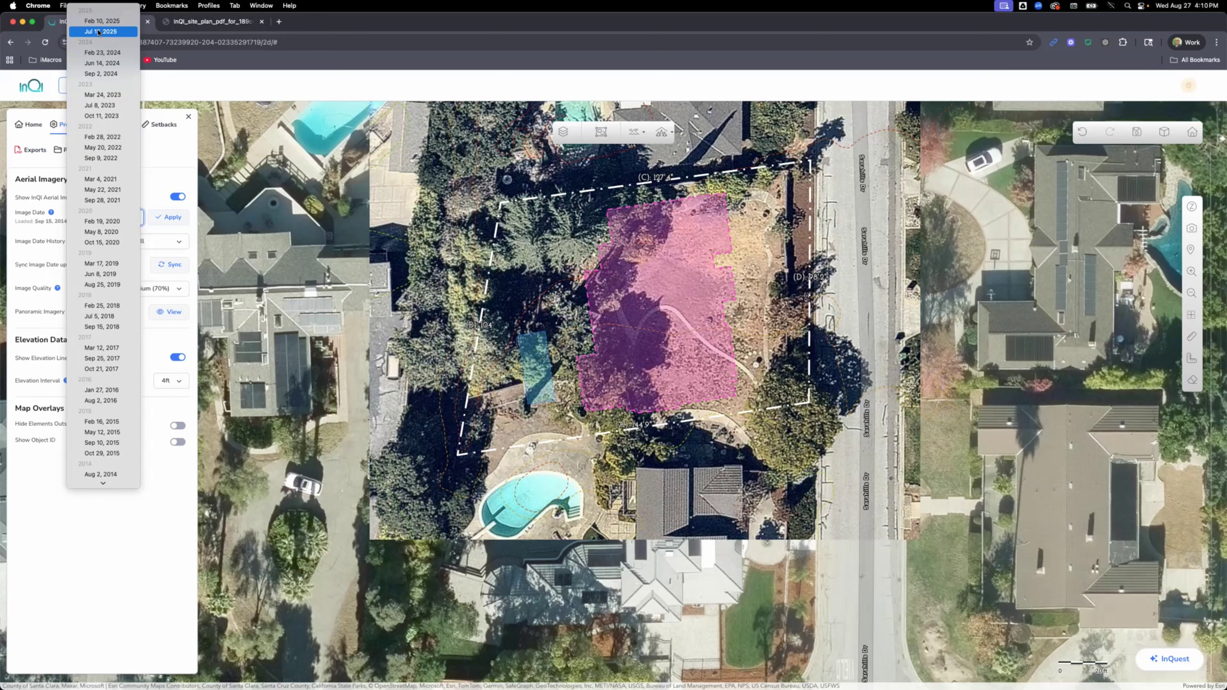
left_click(100, 32)
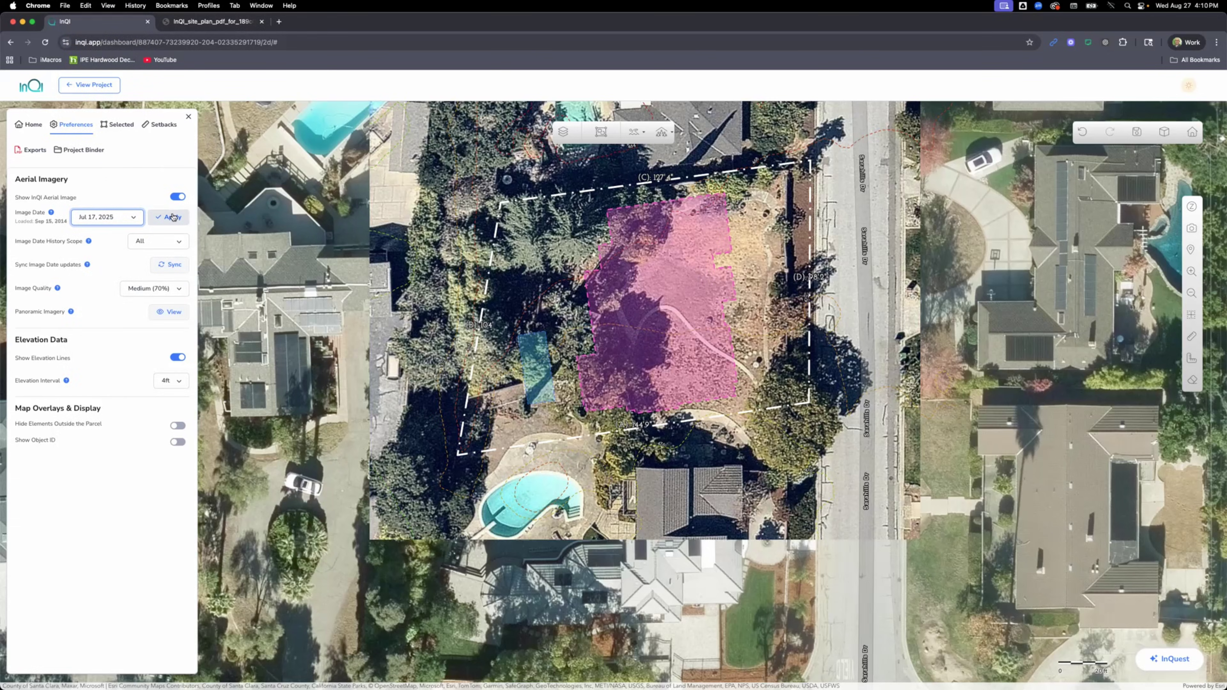
left_click(171, 217)
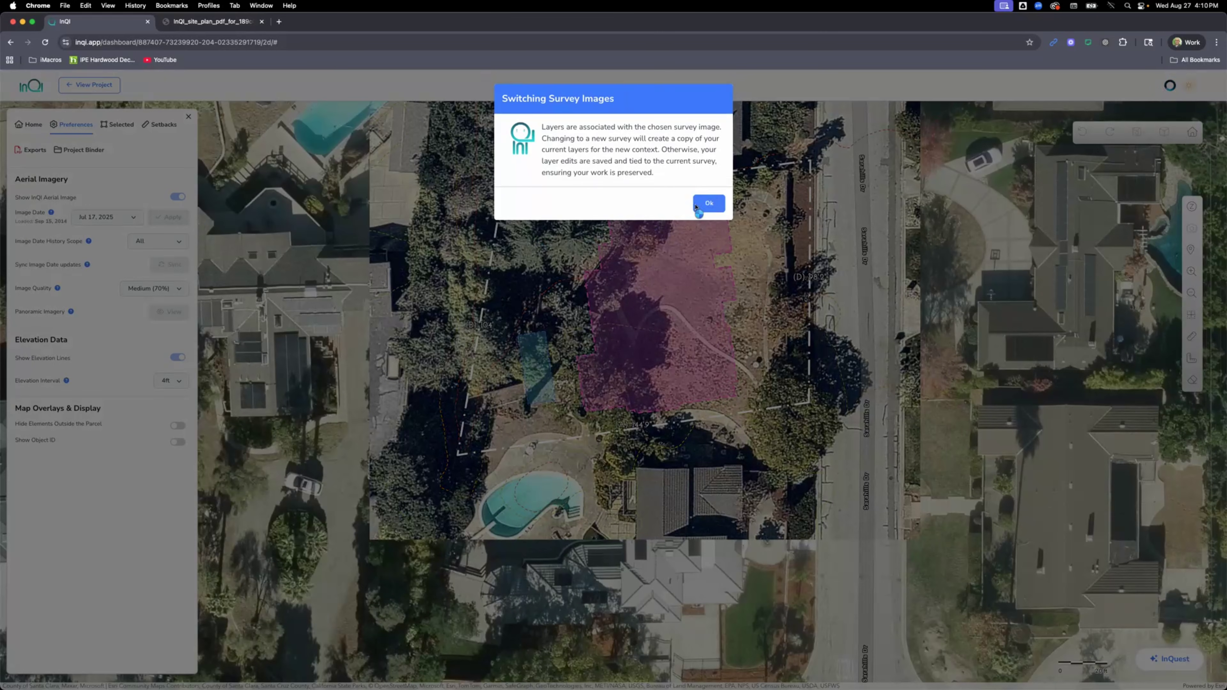
left_click(698, 198)
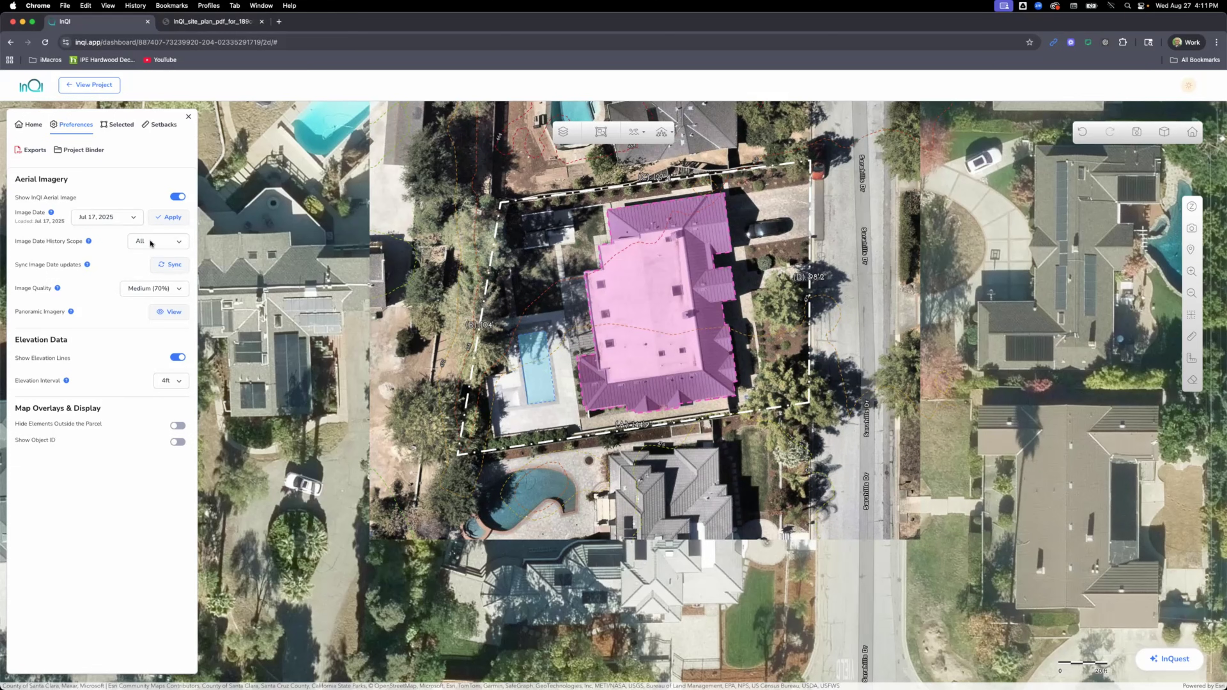
Review the aerial image quality options and keep Medium (70%).
left_click(159, 266)
left_click(159, 288)
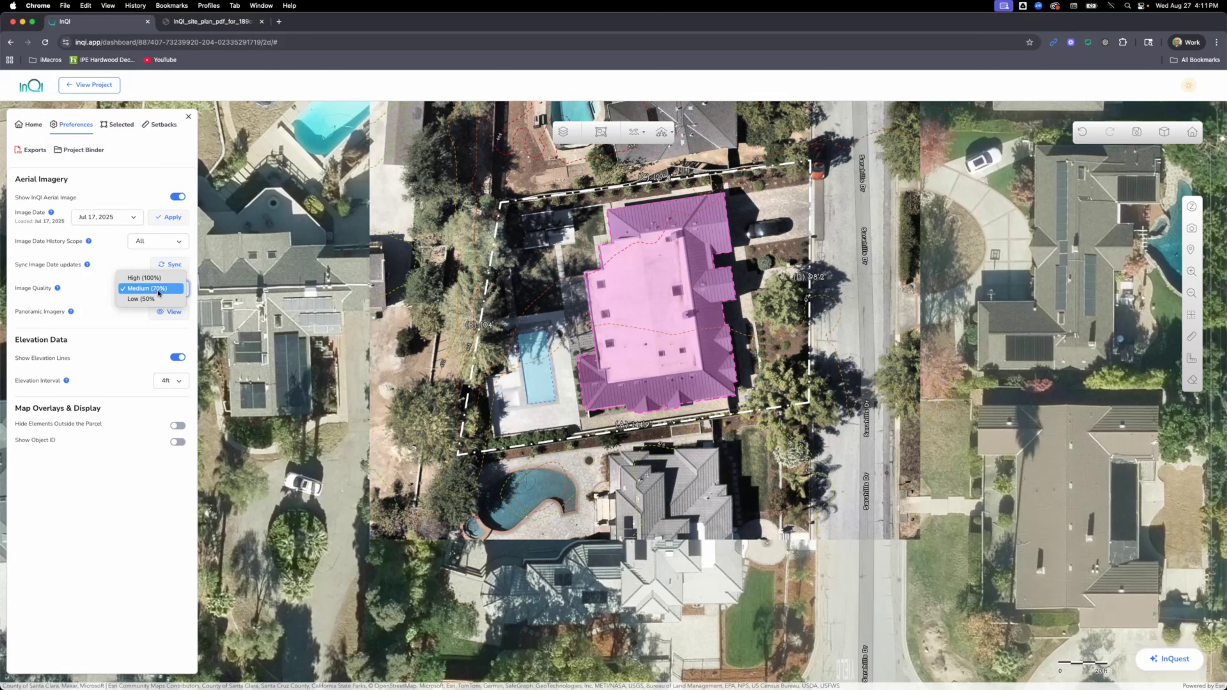
left_click(159, 290)
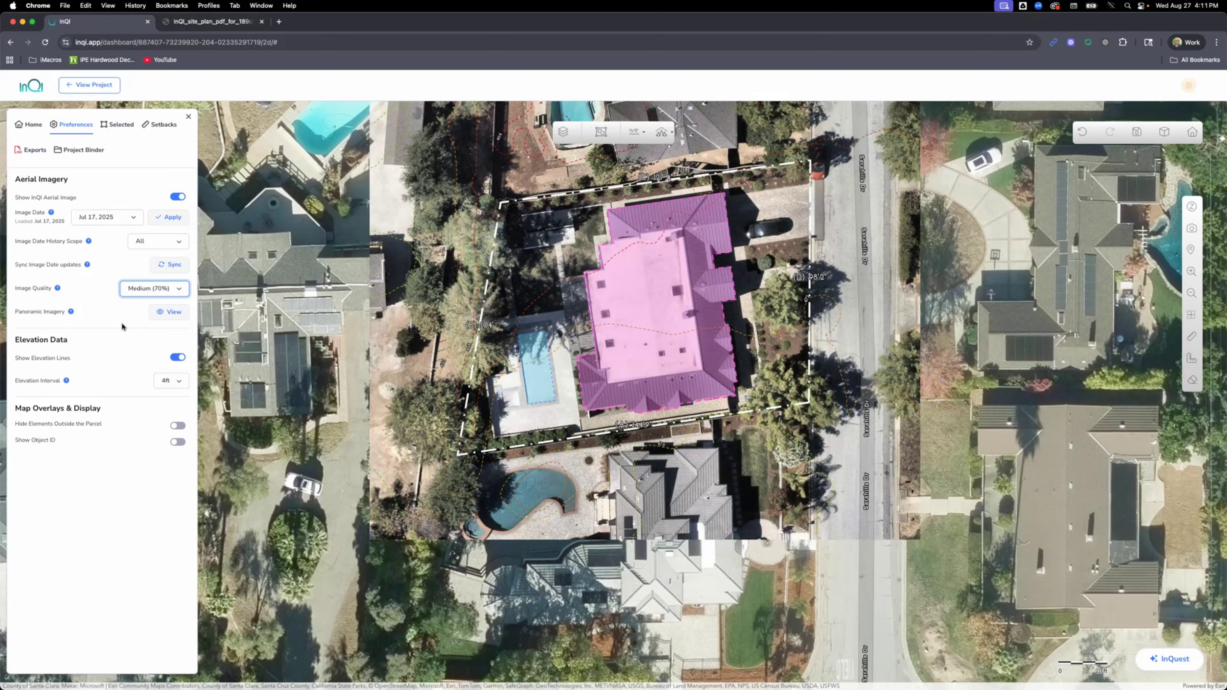
Open the panoramic imagery viewer, rotate the satellite view around the property to inspect every side, and close it.
left_click(169, 314)
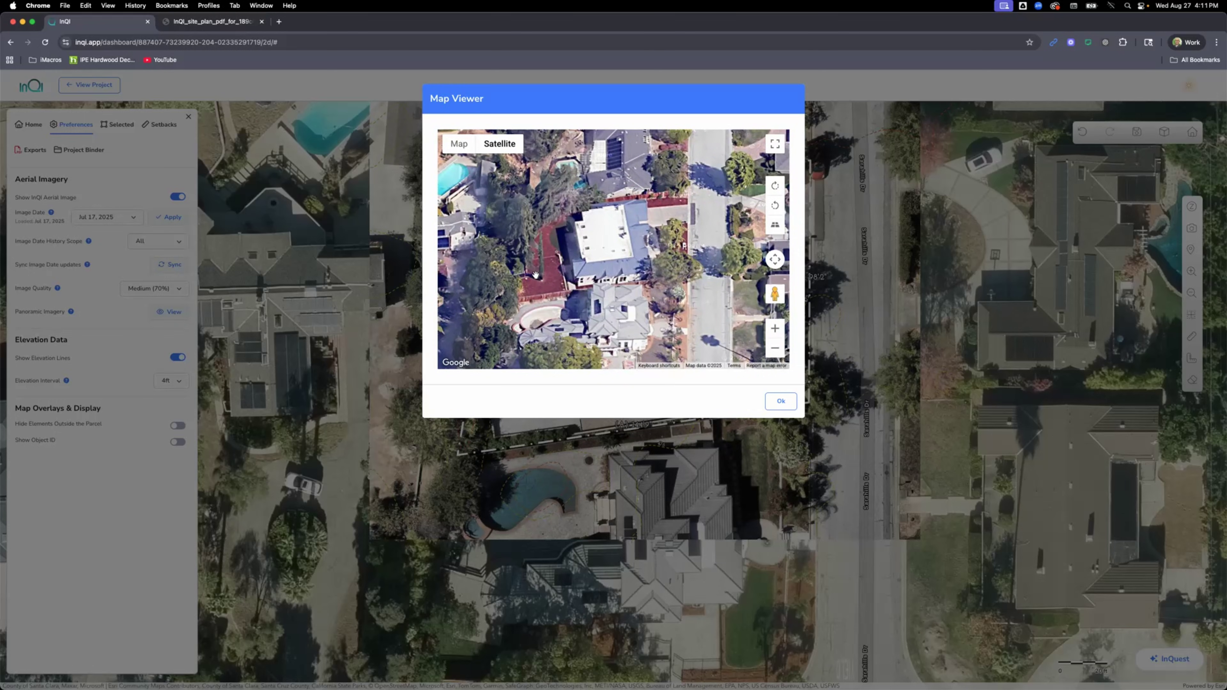
left_click(776, 188)
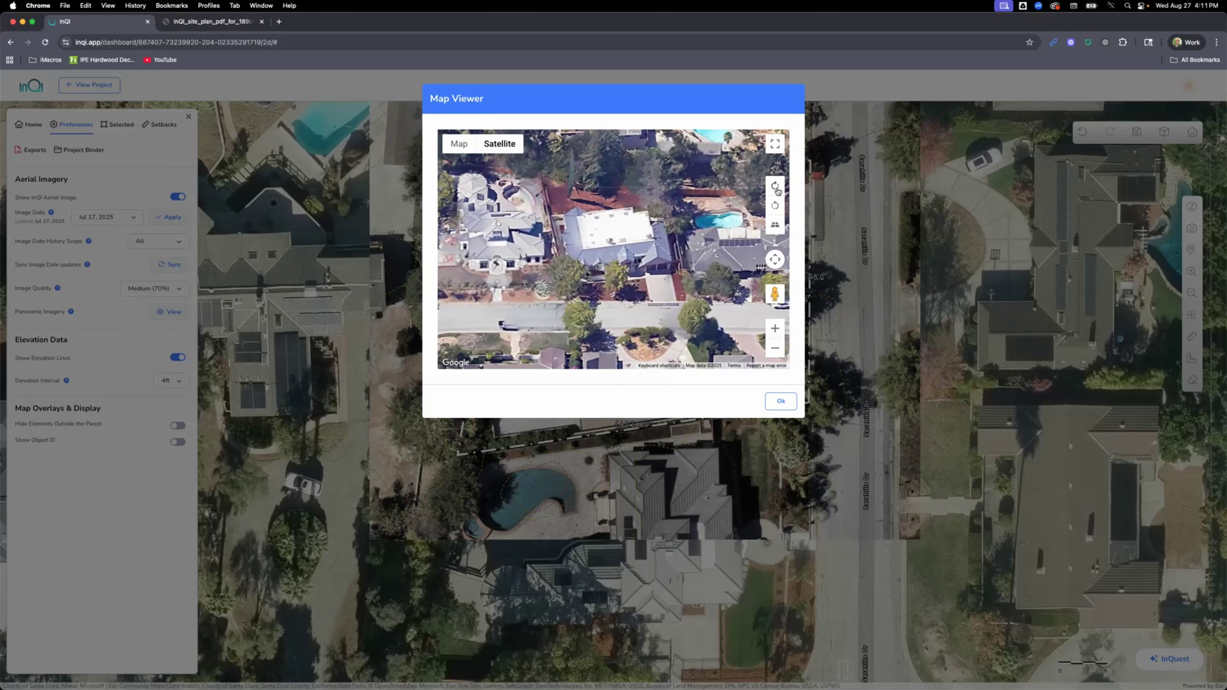
left_click(776, 188)
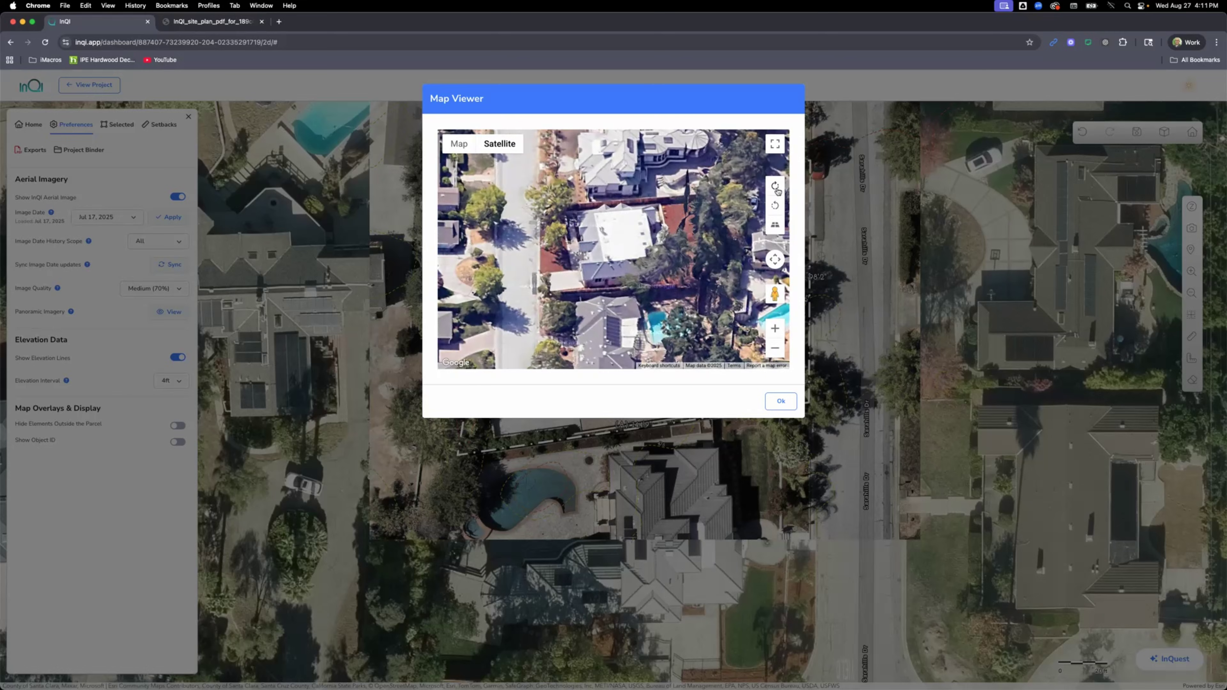
left_click(776, 188)
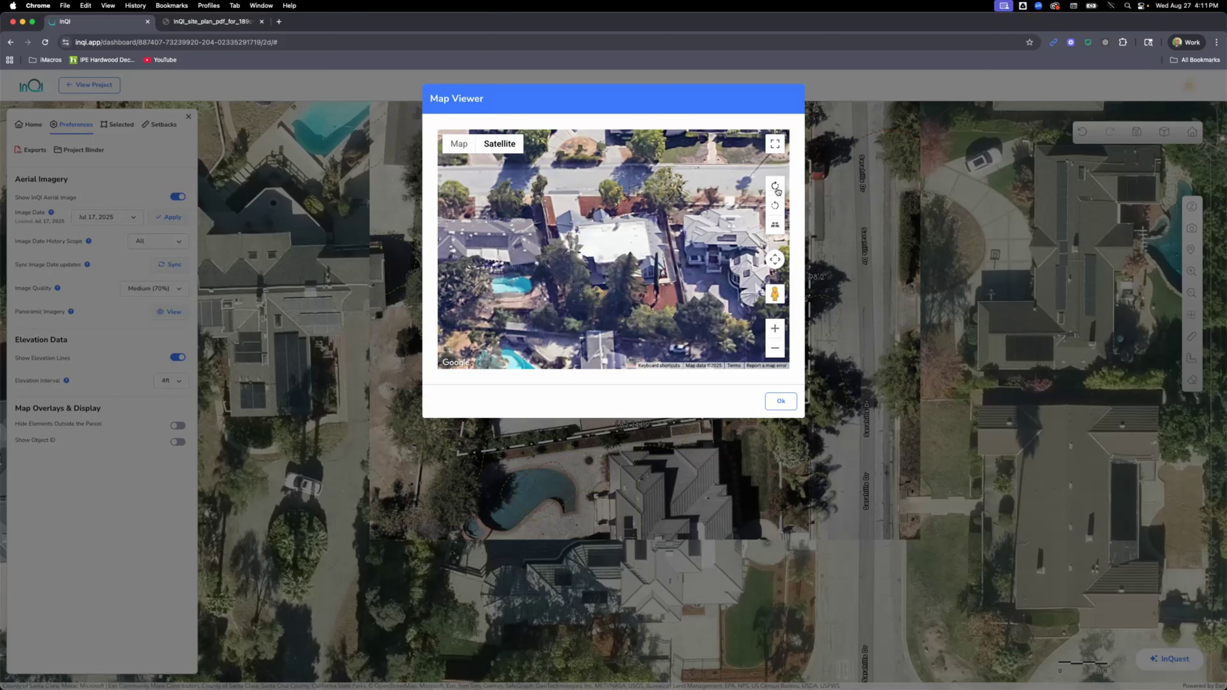
left_click(781, 401)
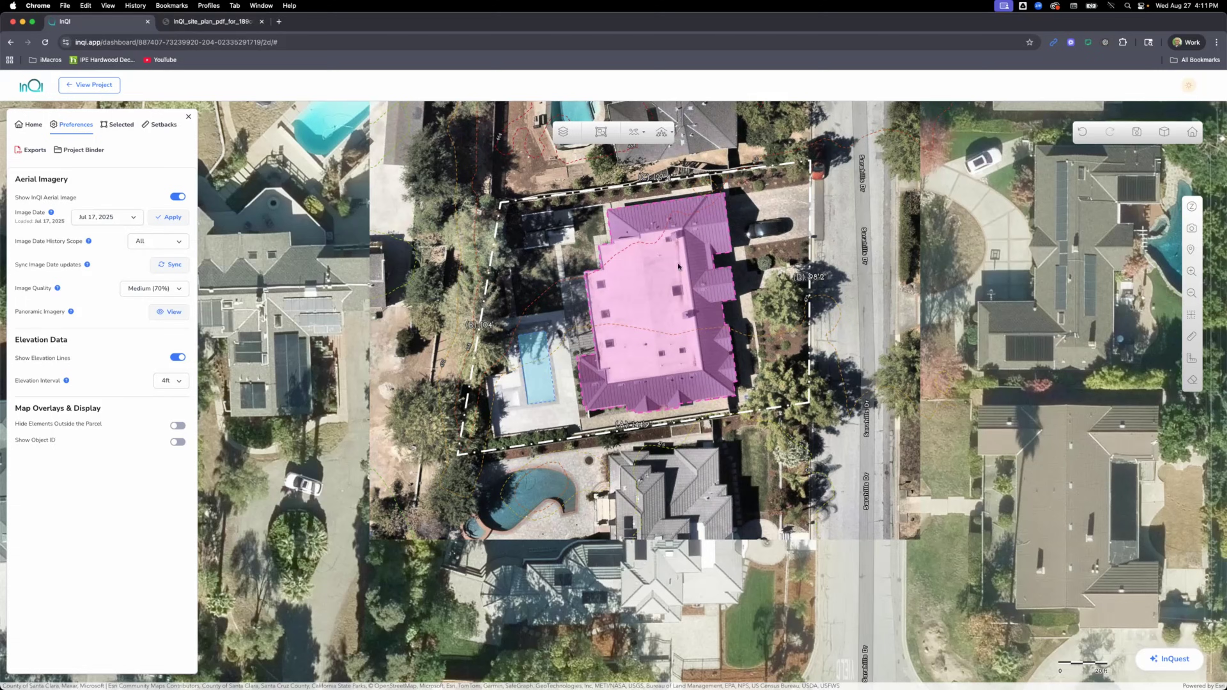
In Zen Mode, compare the elevation lines at 2 ft and 1 ft intervals and restore the 4 ft interval.
left_click(1191, 208)
left_click(1193, 206)
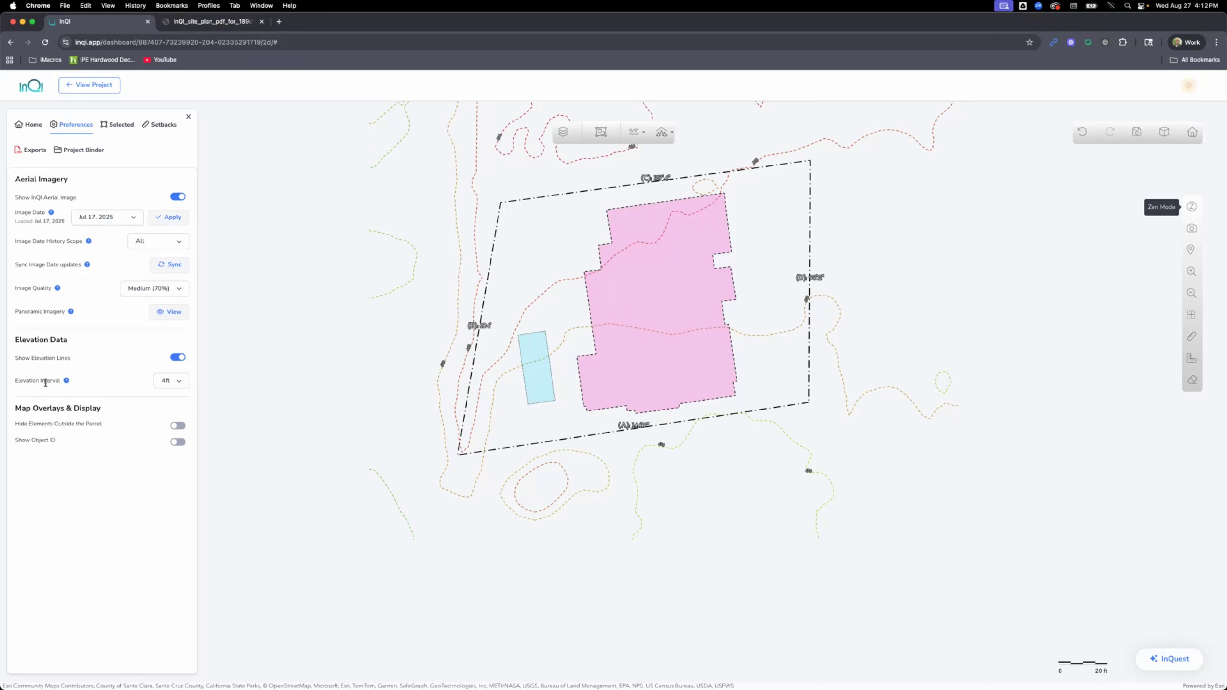
left_click(182, 381)
left_click(170, 394)
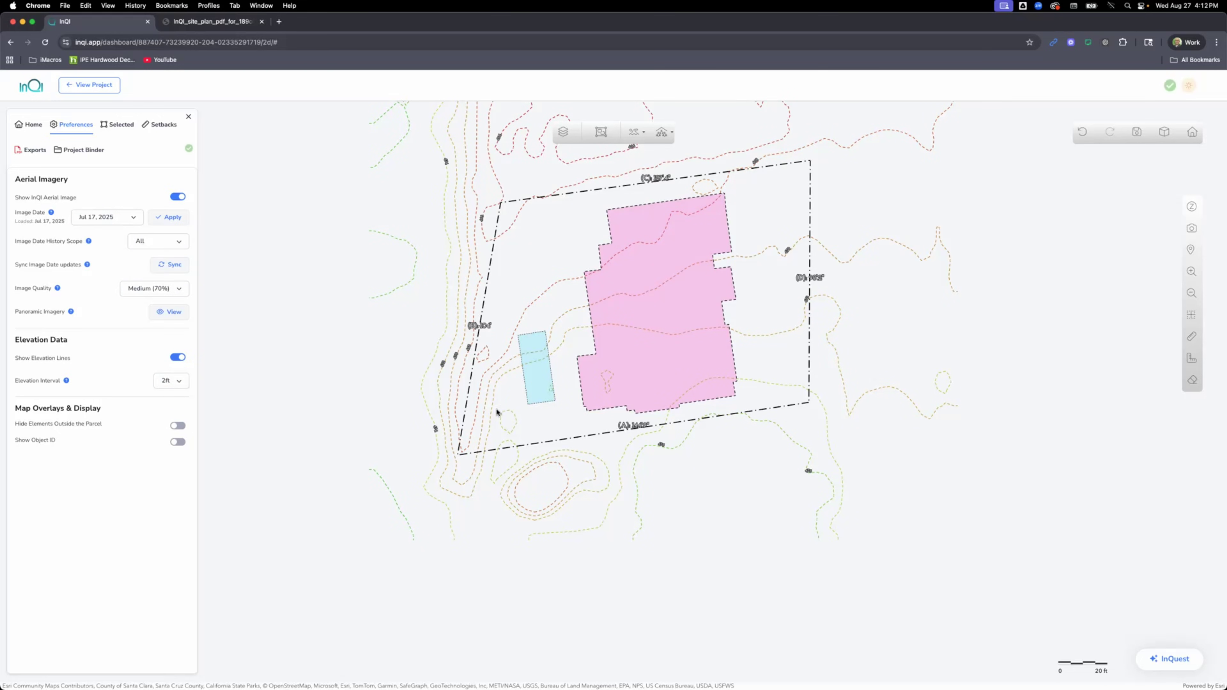
left_click(167, 386)
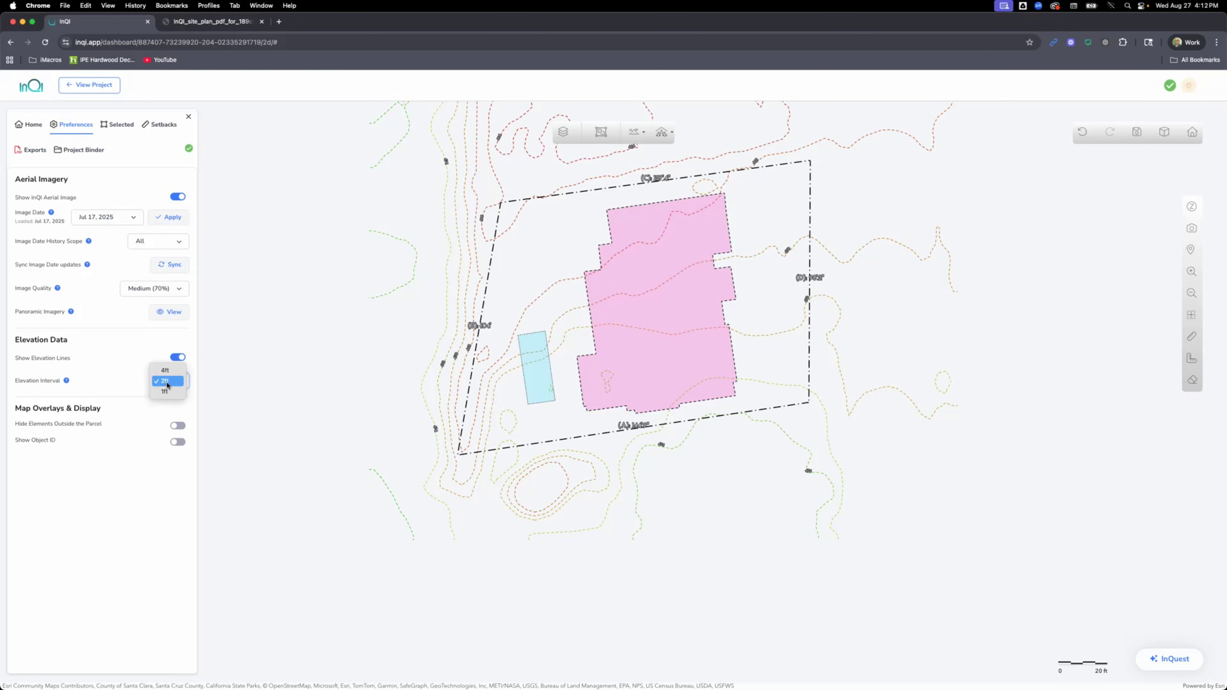
left_click(166, 391)
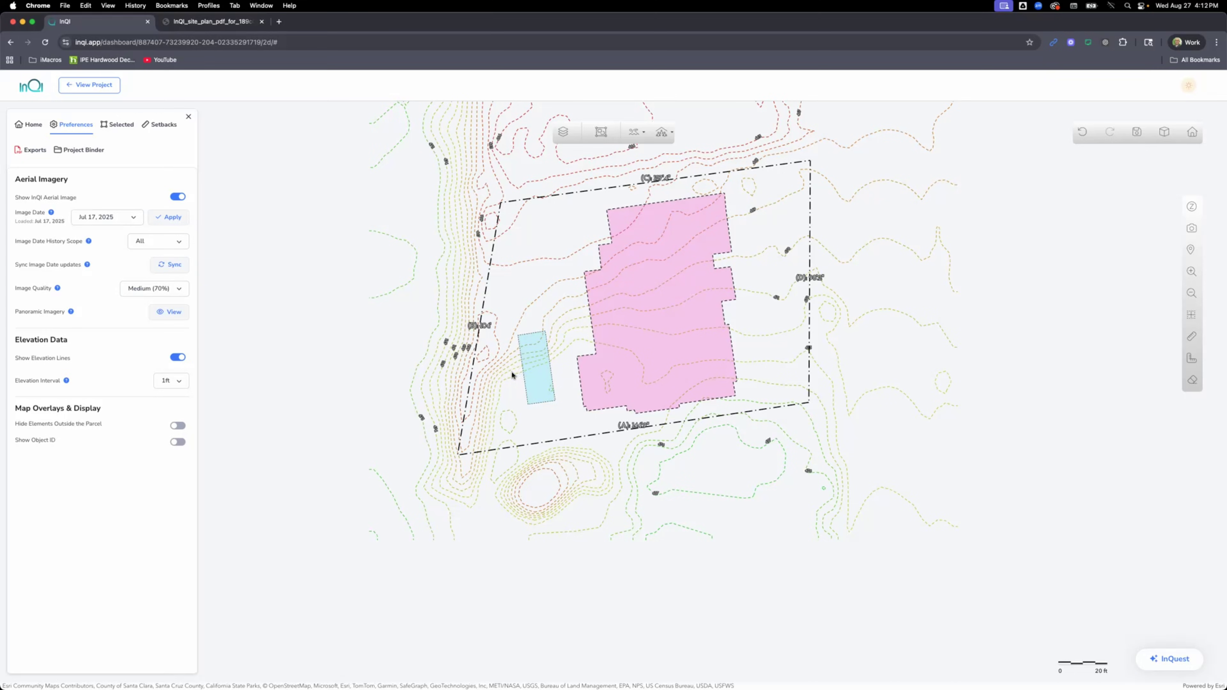
left_click(173, 380)
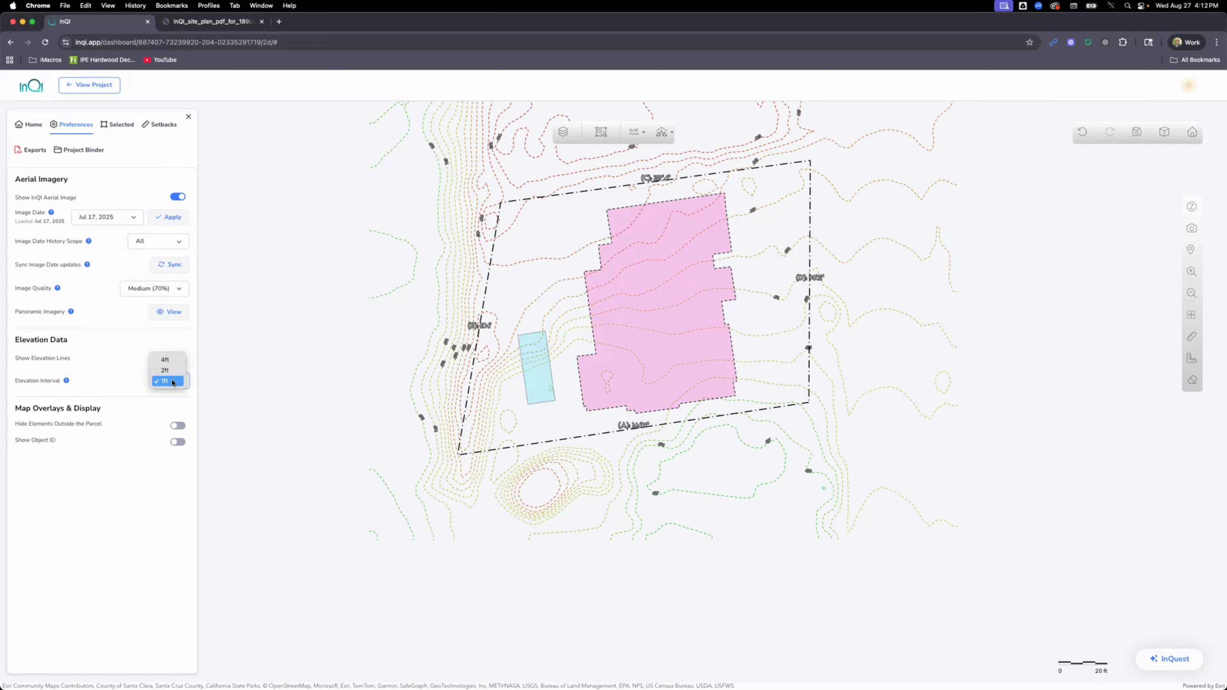
left_click(166, 359)
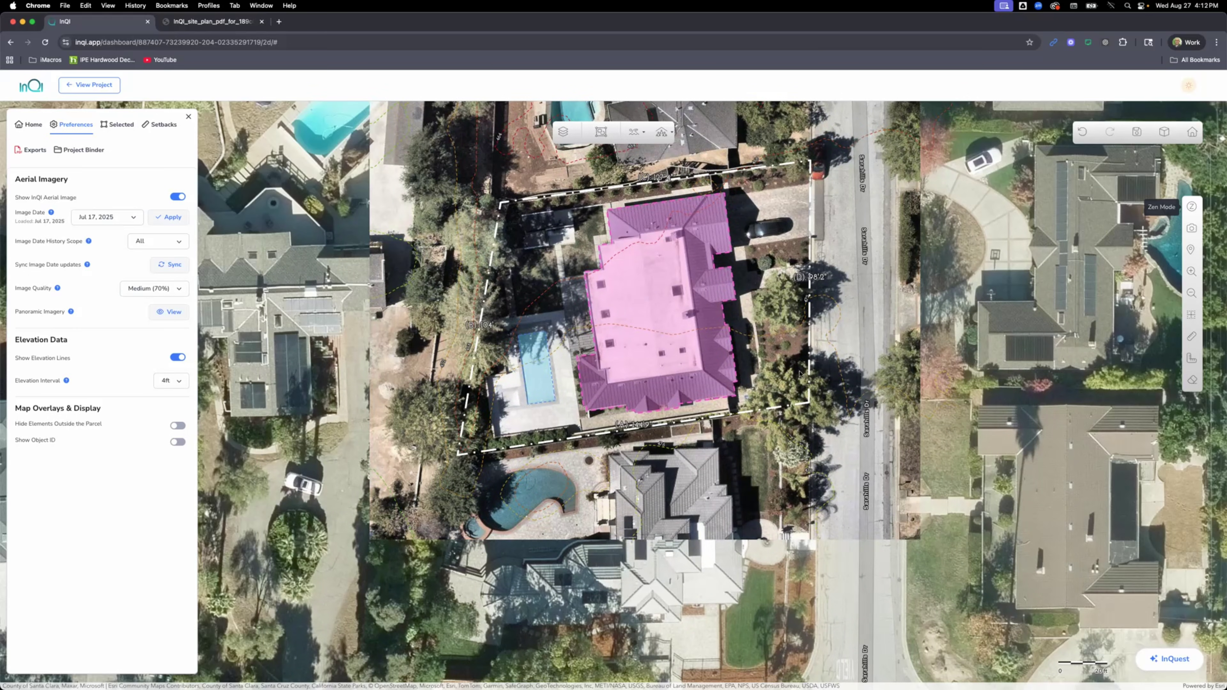
Try the options for hiding elements outside the parcel and showing object IDs, switching each one back off.
left_click(177, 427)
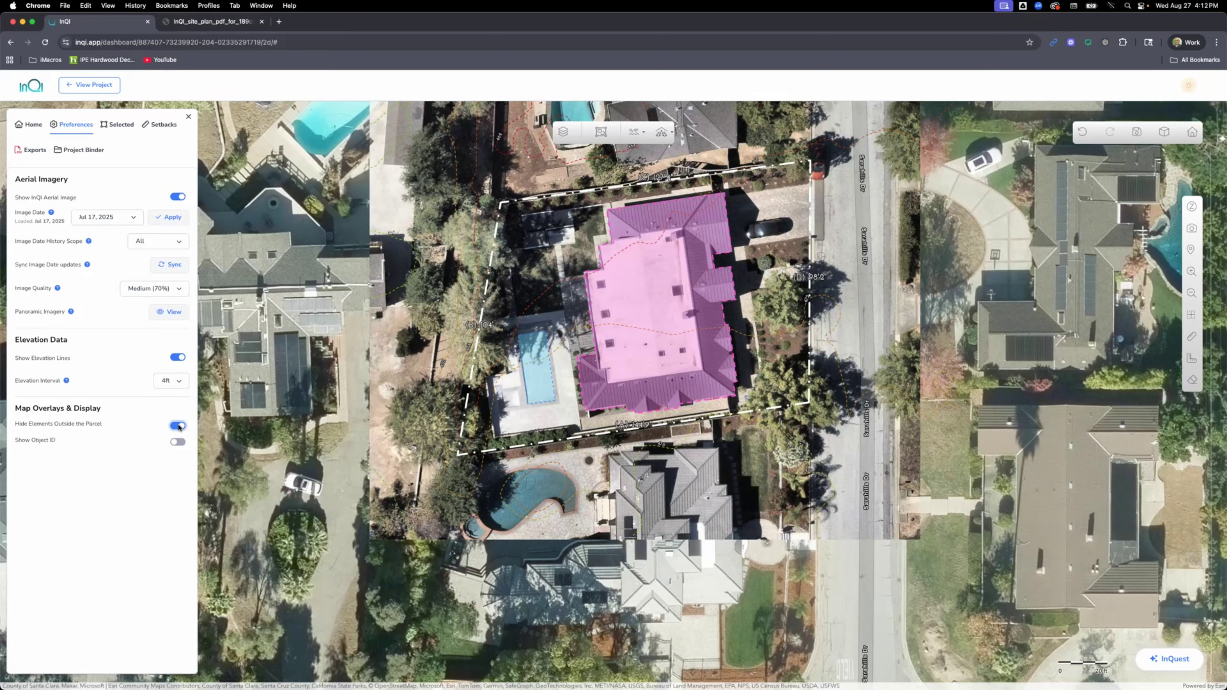
left_click(179, 427)
left_click(178, 443)
left_click(177, 443)
Select the existing roof on the map and label it Main House.
left_click(121, 125)
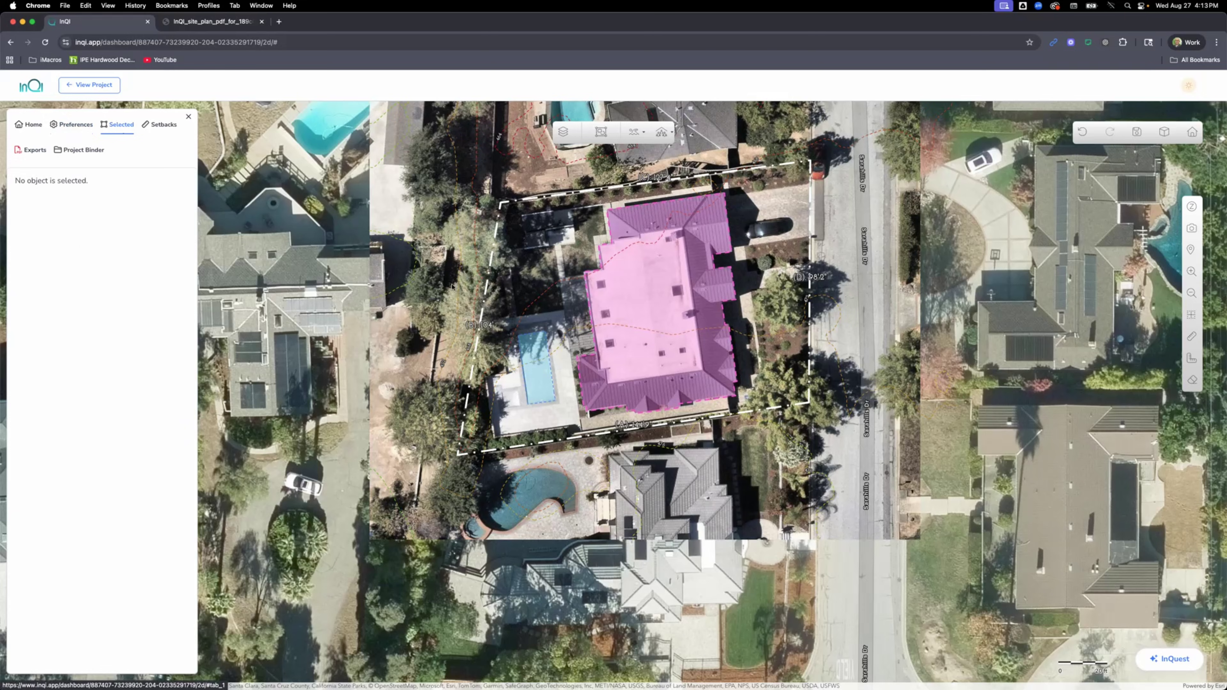
left_click(631, 299)
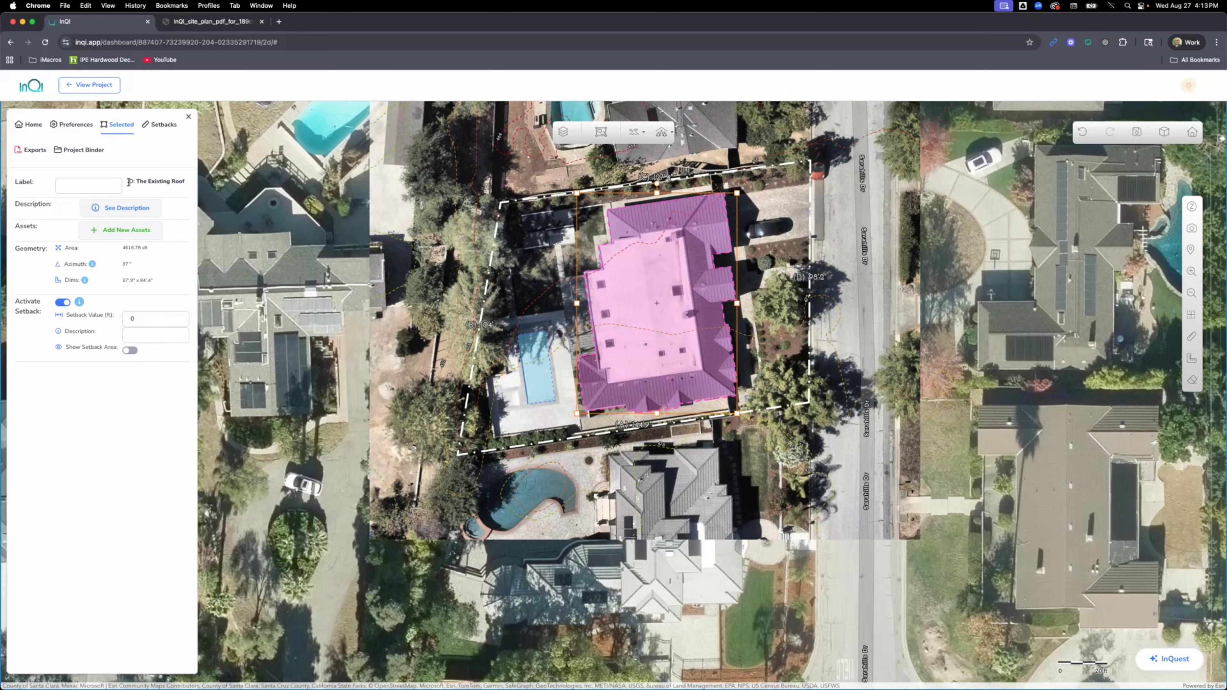
left_click(91, 187)
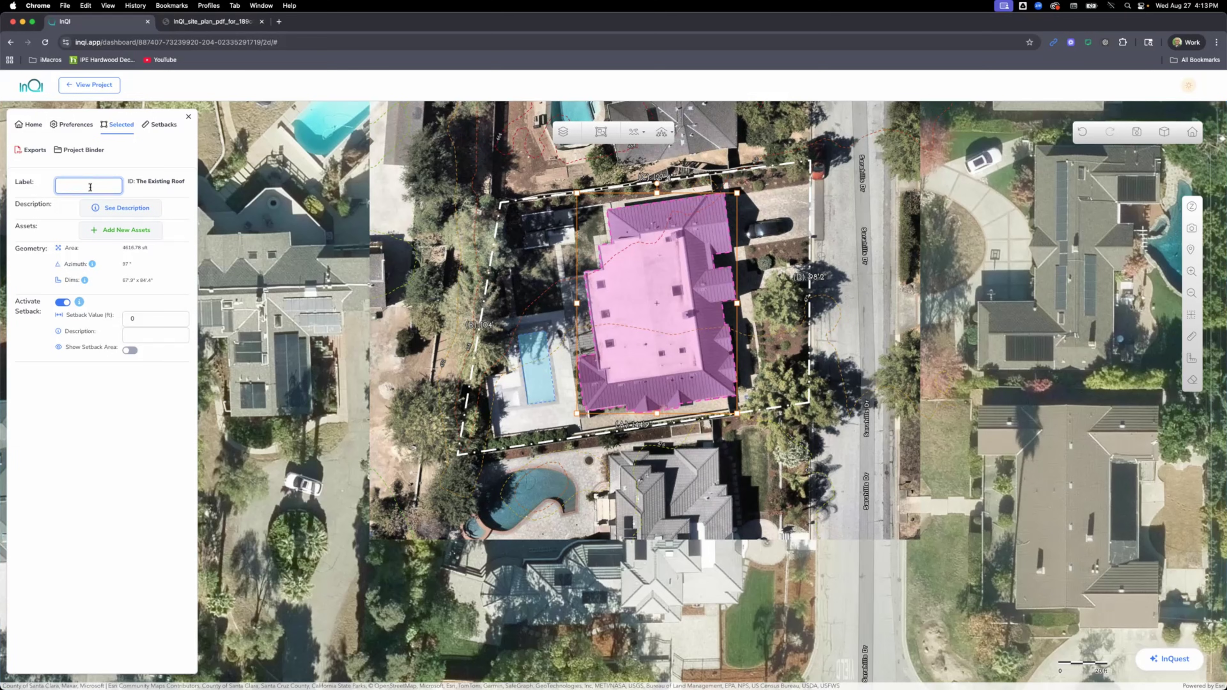
type("Main House")
key("Return")
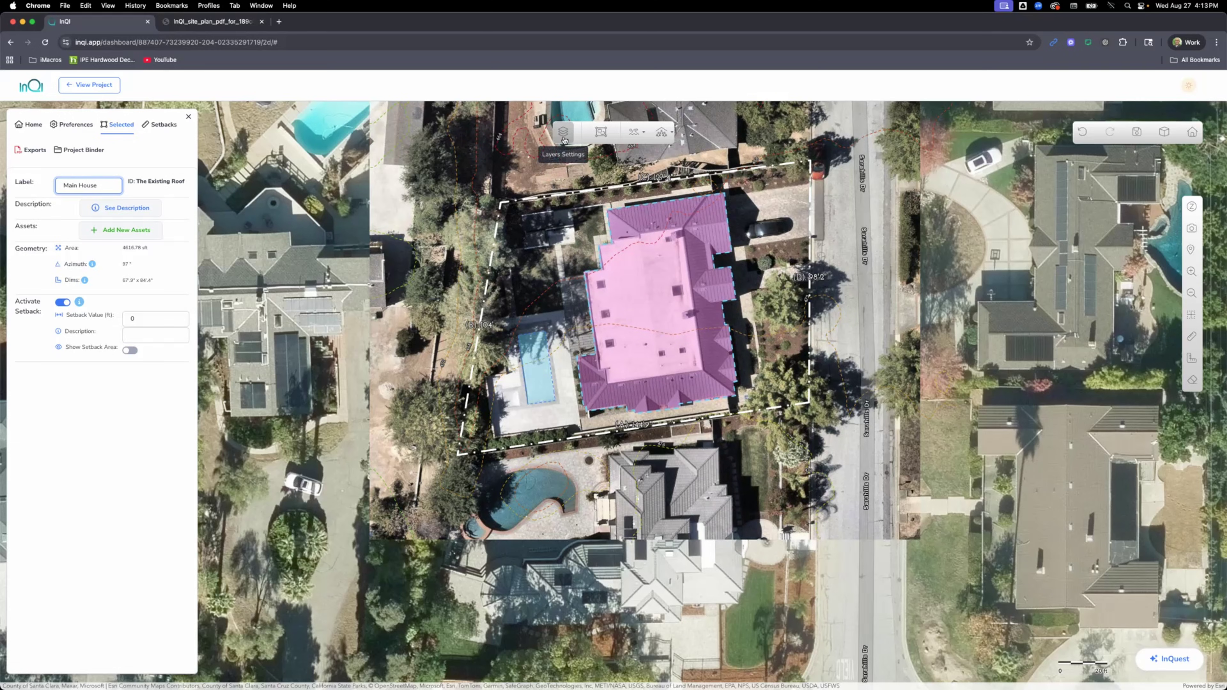
Set the Existing Roof Footprint layer's annotation to Label and Area, and turn on its dimensions.
left_click(570, 131)
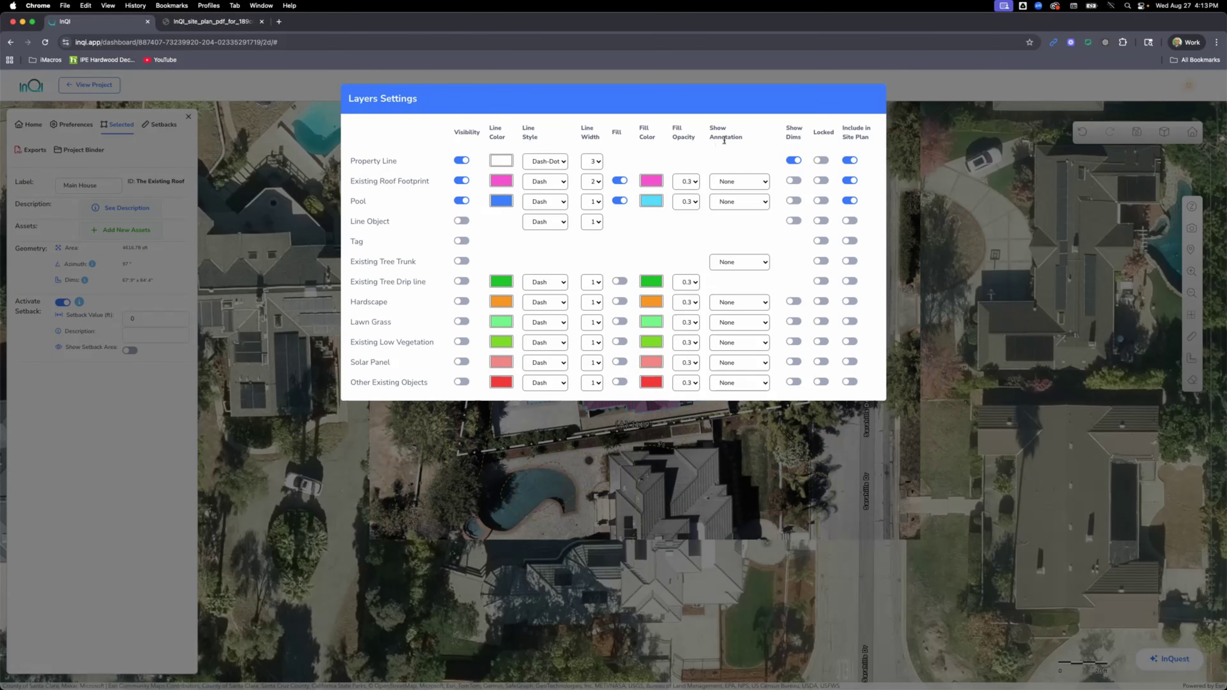
left_click(739, 182)
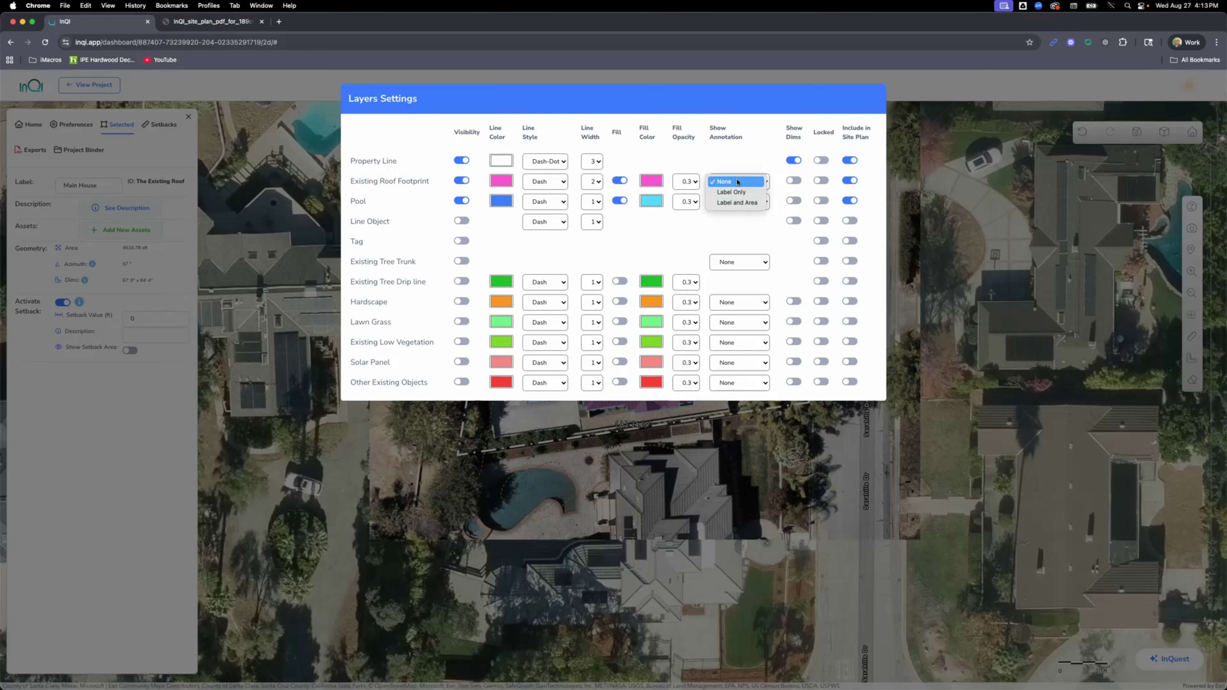
left_click(732, 203)
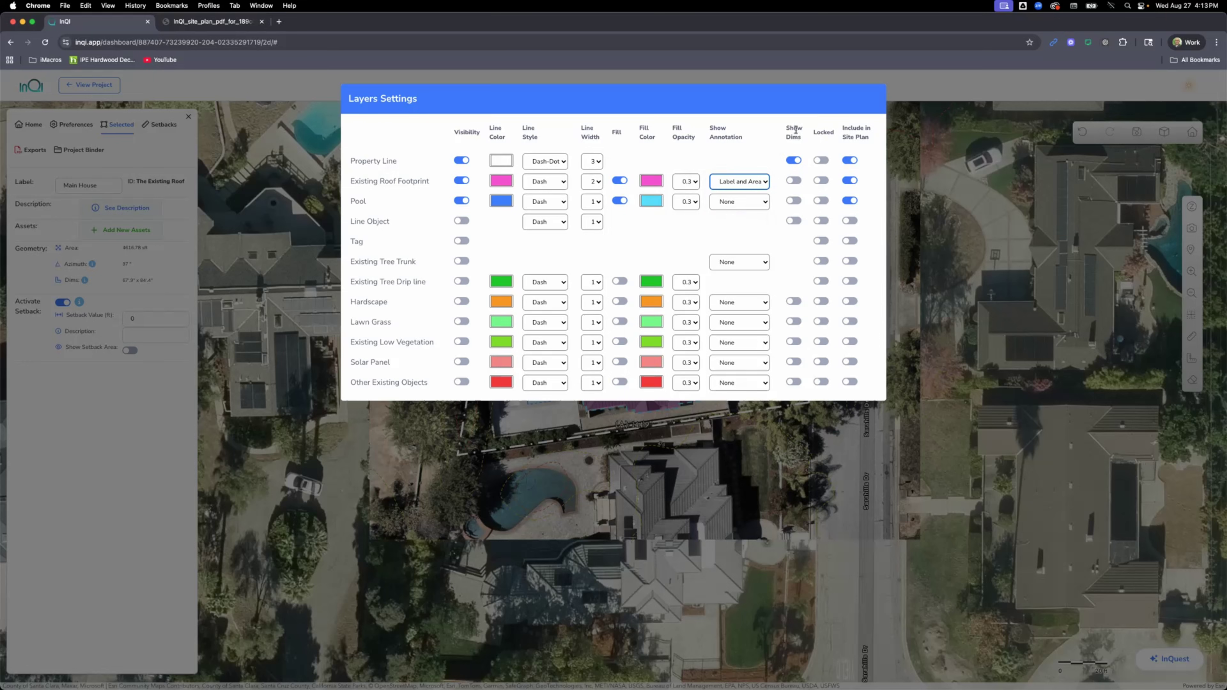
left_click(794, 180)
left_click(903, 221)
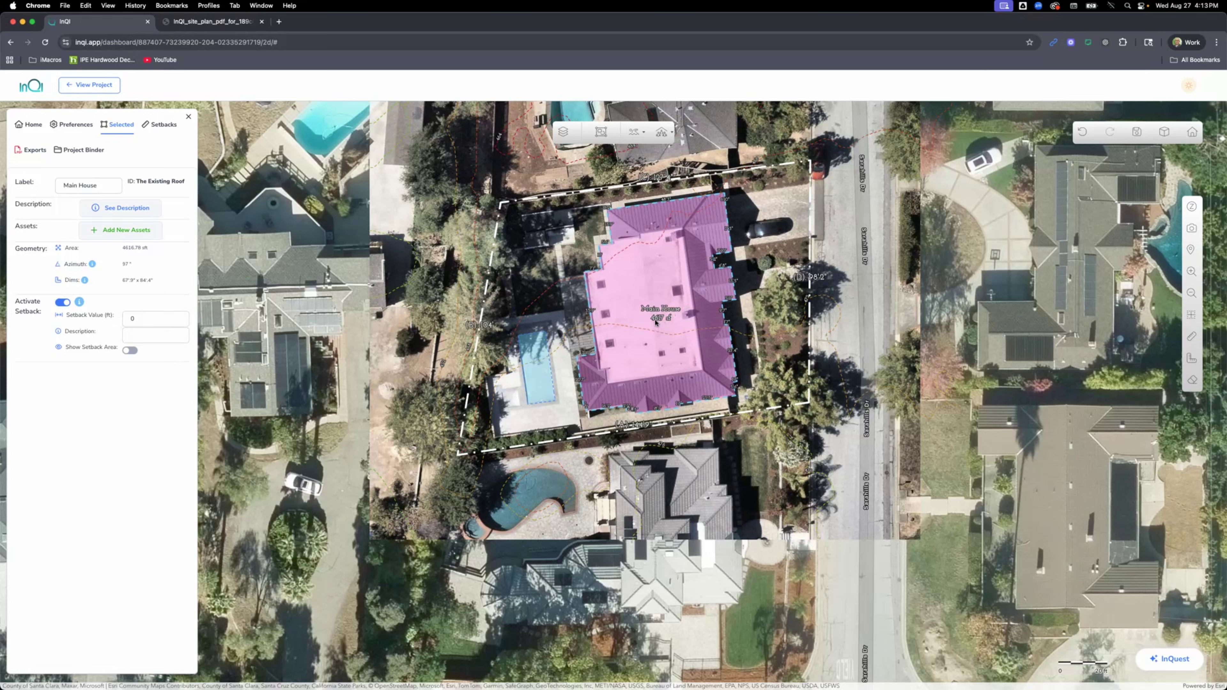
scroll(711, 303, "up", 3)
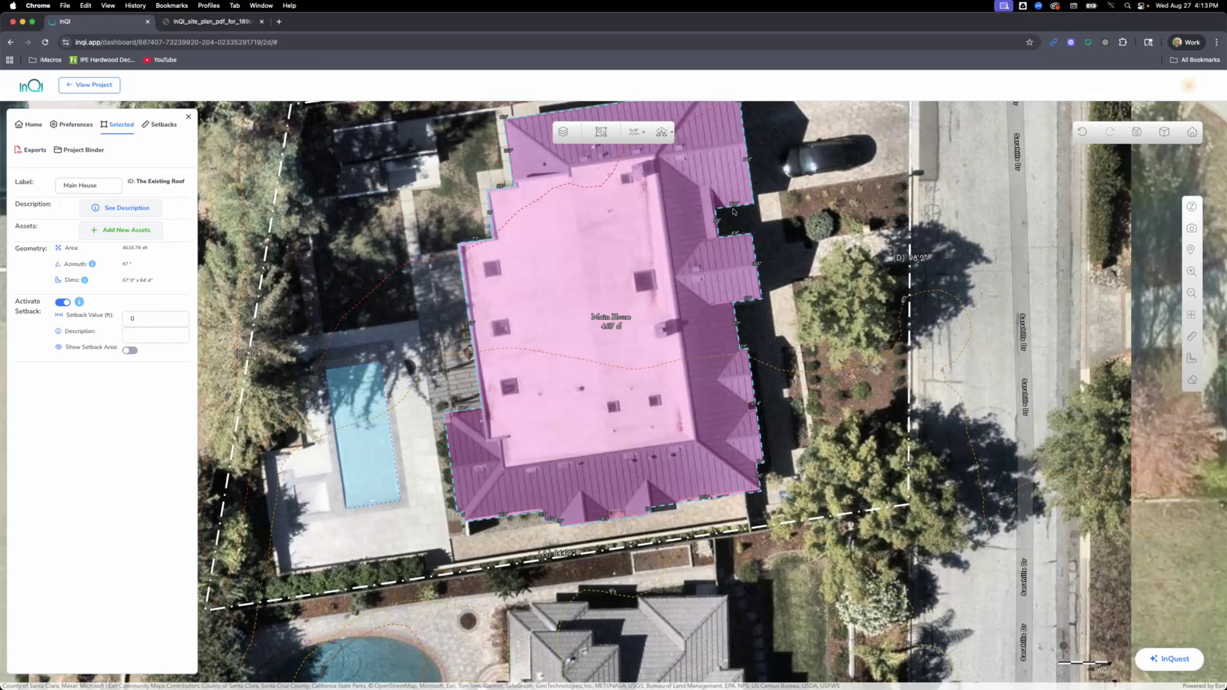
scroll(807, 280, "down", 3)
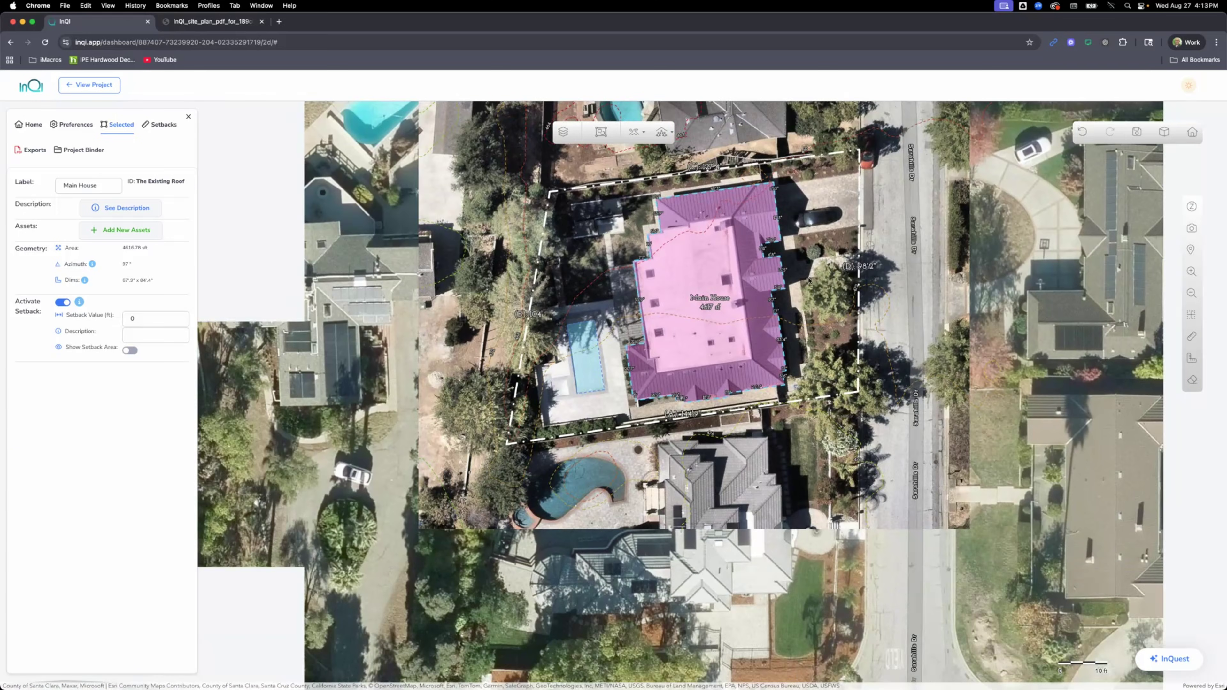
Turn off the dimensions for the Existing Roof Footprint layer and inspect the Main House annotation.
left_click(559, 133)
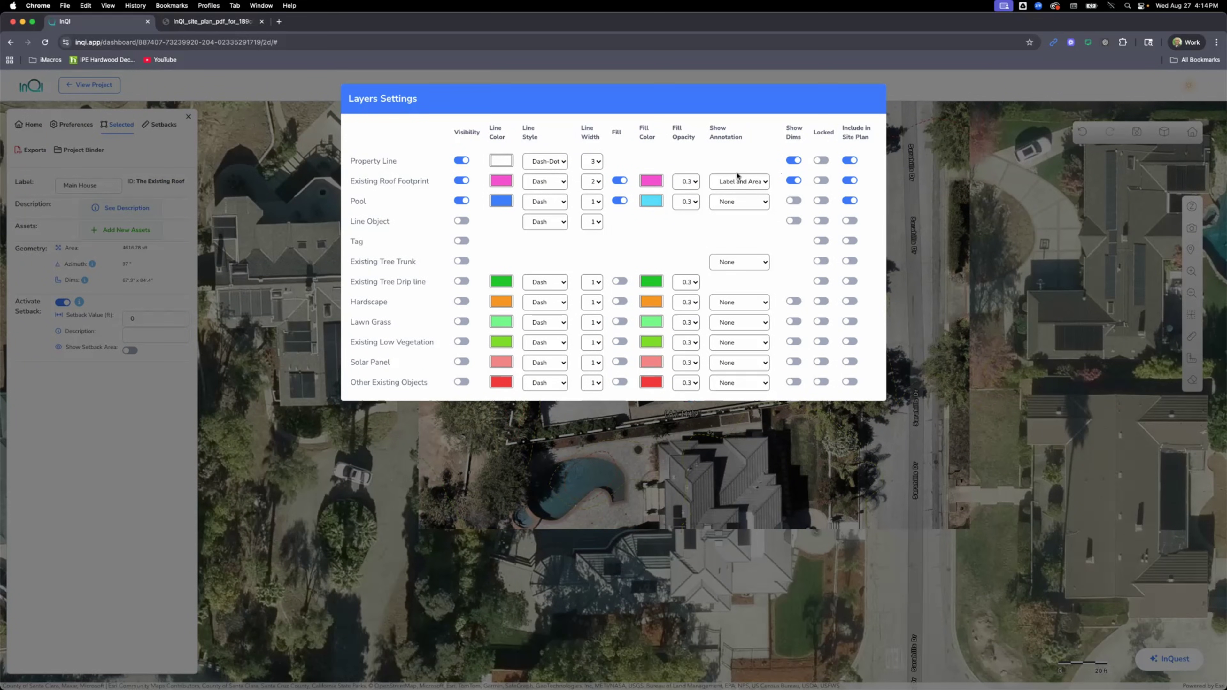
left_click(793, 182)
left_click(918, 208)
scroll(710, 284, "up", 3)
scroll(710, 283, "up", 2)
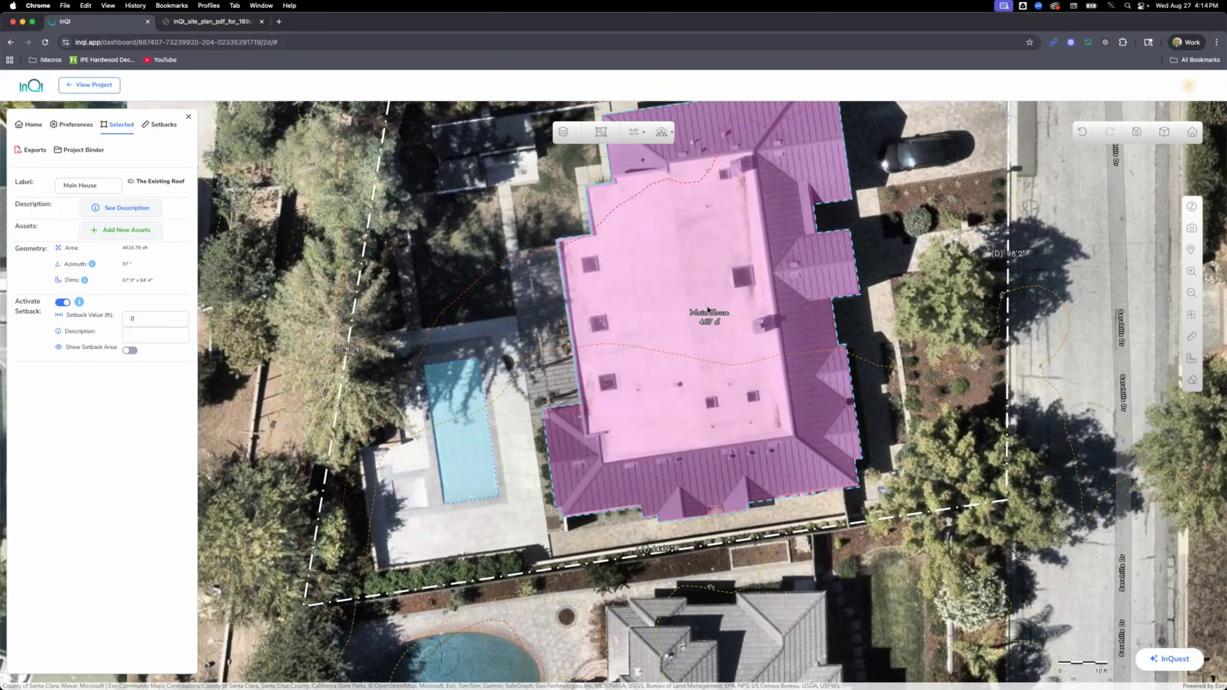
scroll(708, 310, "down", 10)
scroll(709, 310, "up", 6)
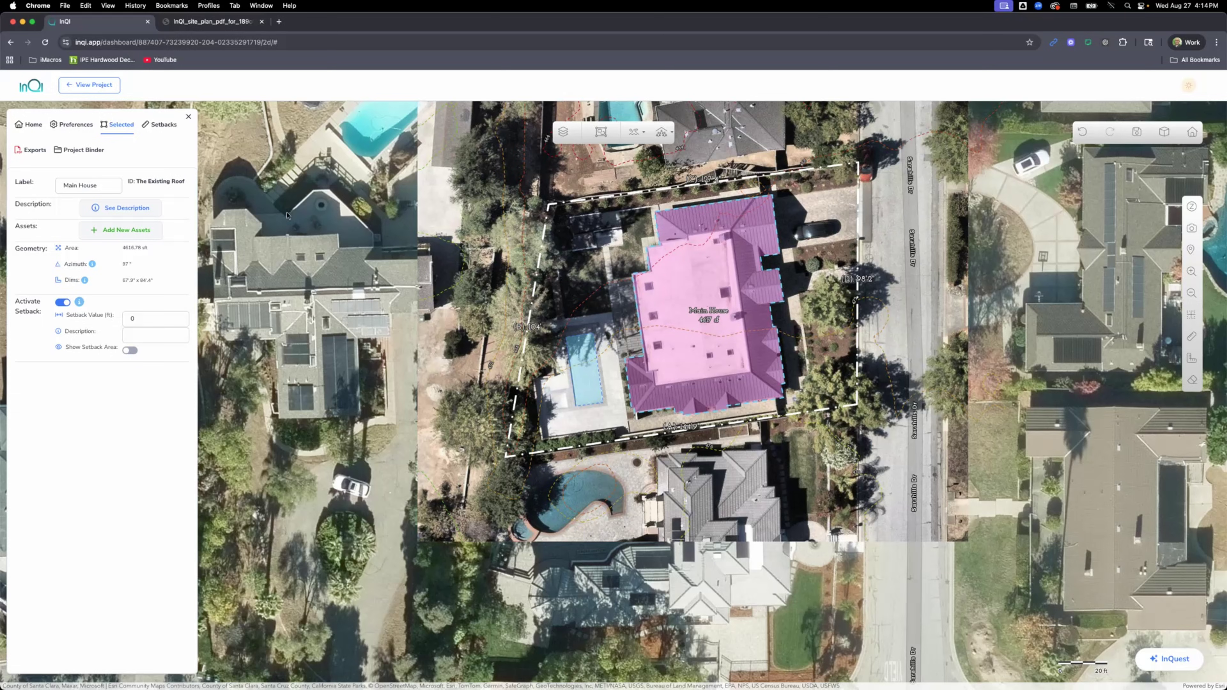
Enable setbacks for the property.
left_click(162, 125)
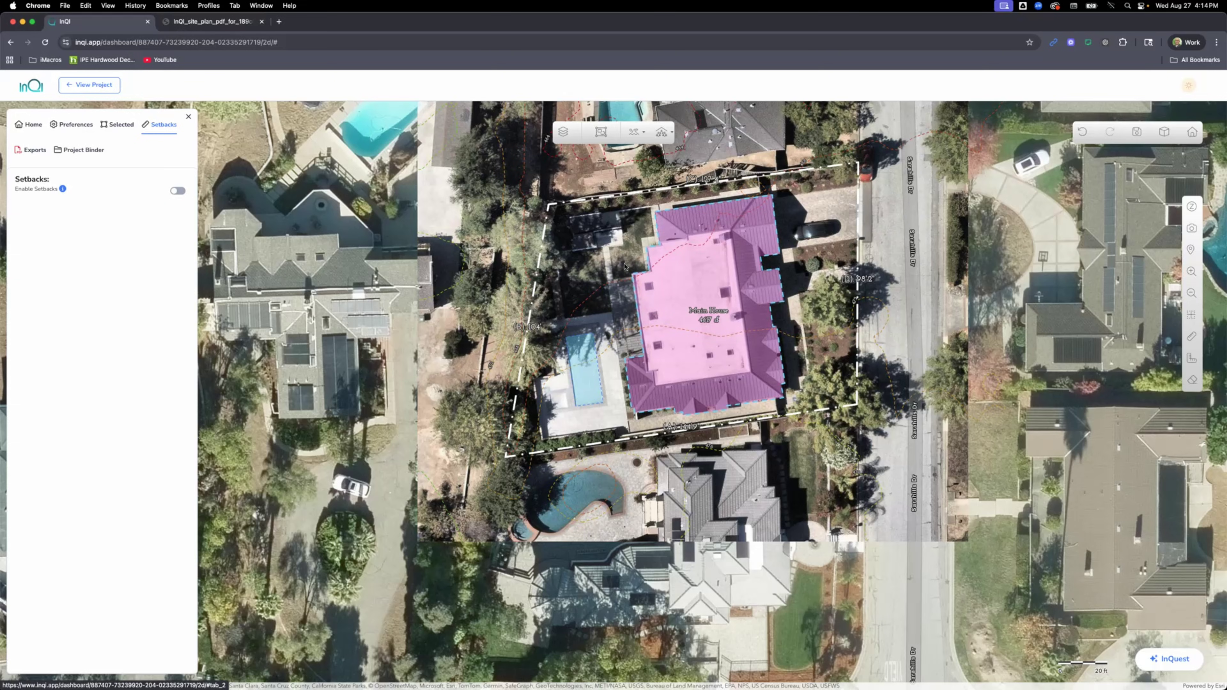
left_click(177, 190)
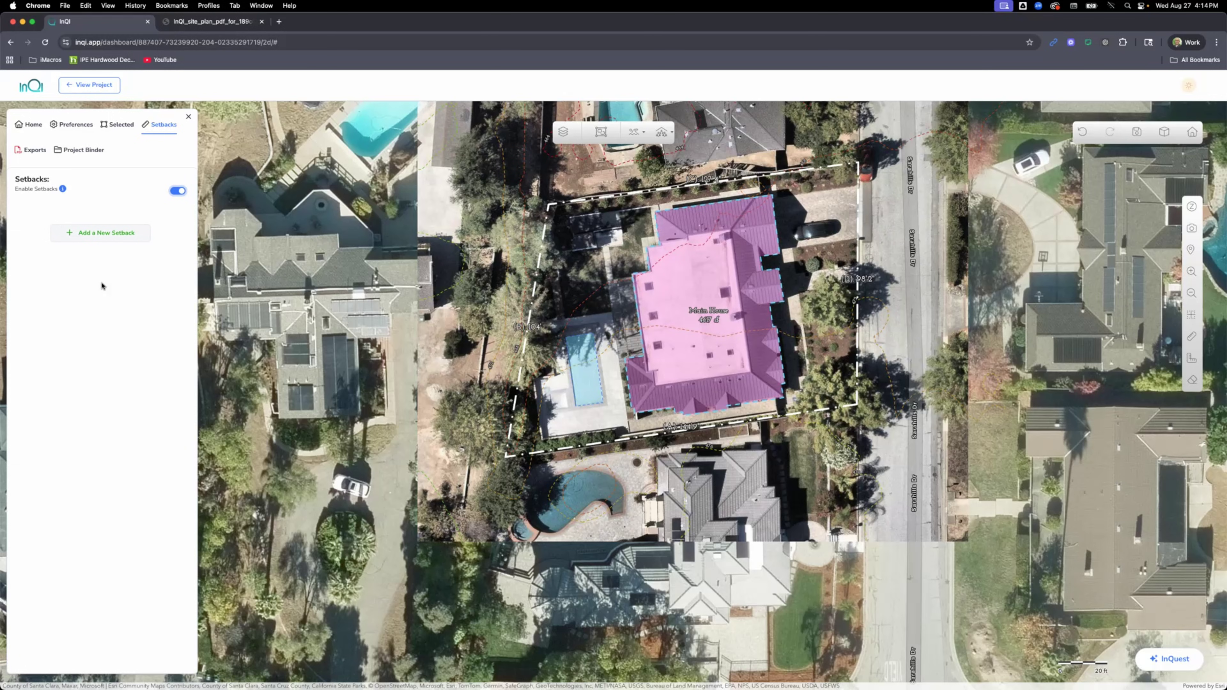
scroll(683, 188, "up", 3)
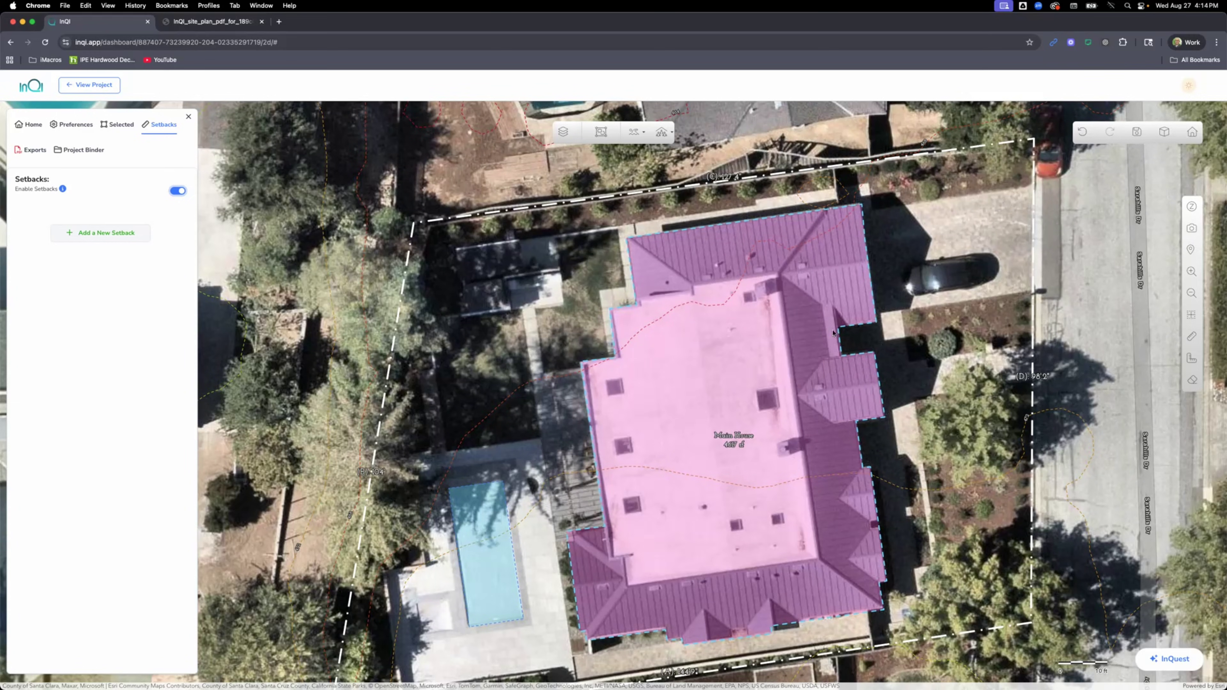
left_click_drag(715, 328, 711, 241)
left_click(711, 241)
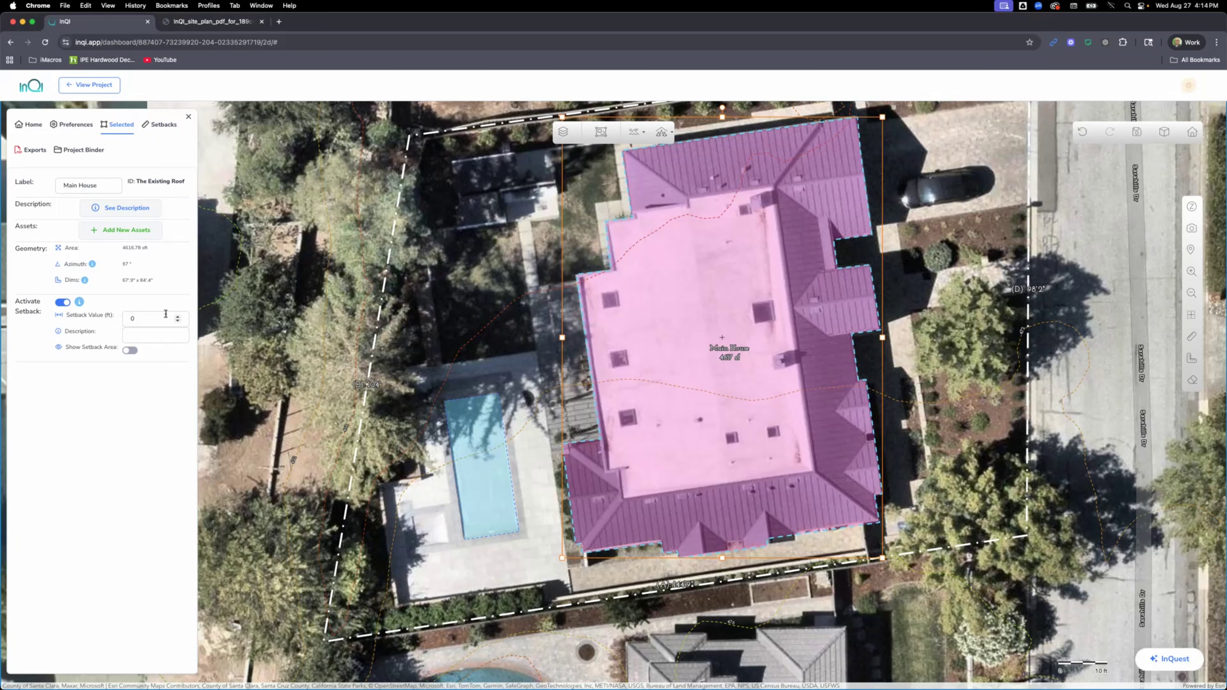
left_click(160, 125)
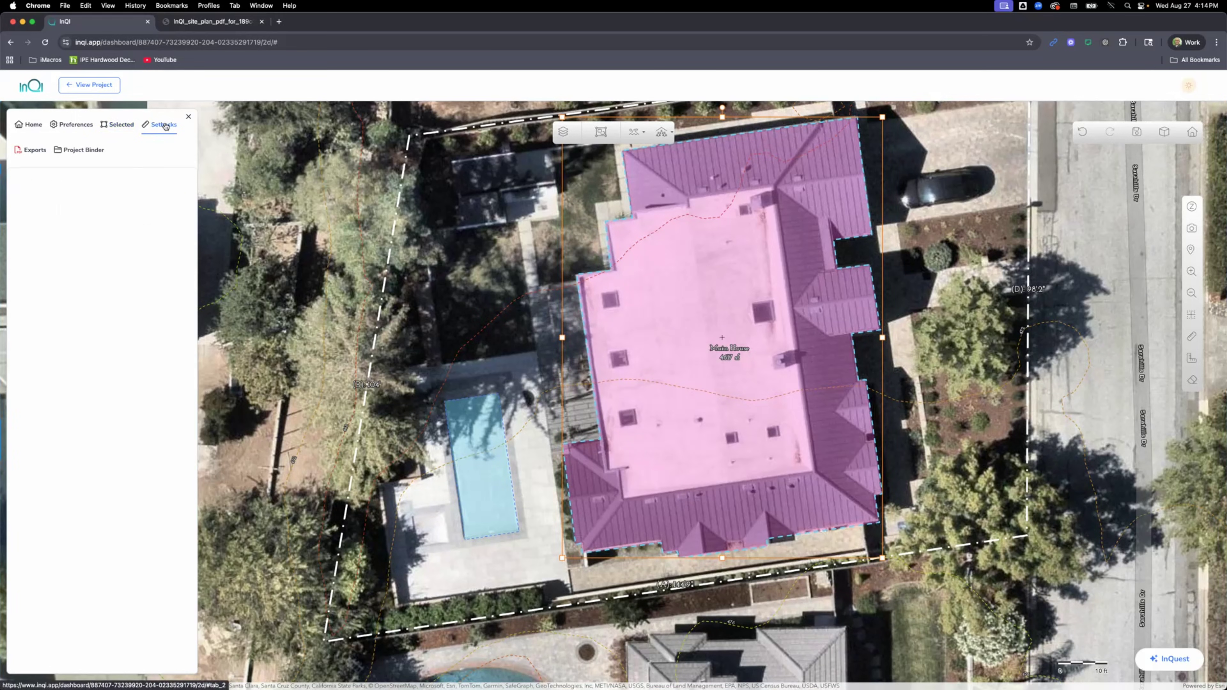
Add a custom setback named No Structure to property line A with a magnitude of 5 feet.
left_click(120, 236)
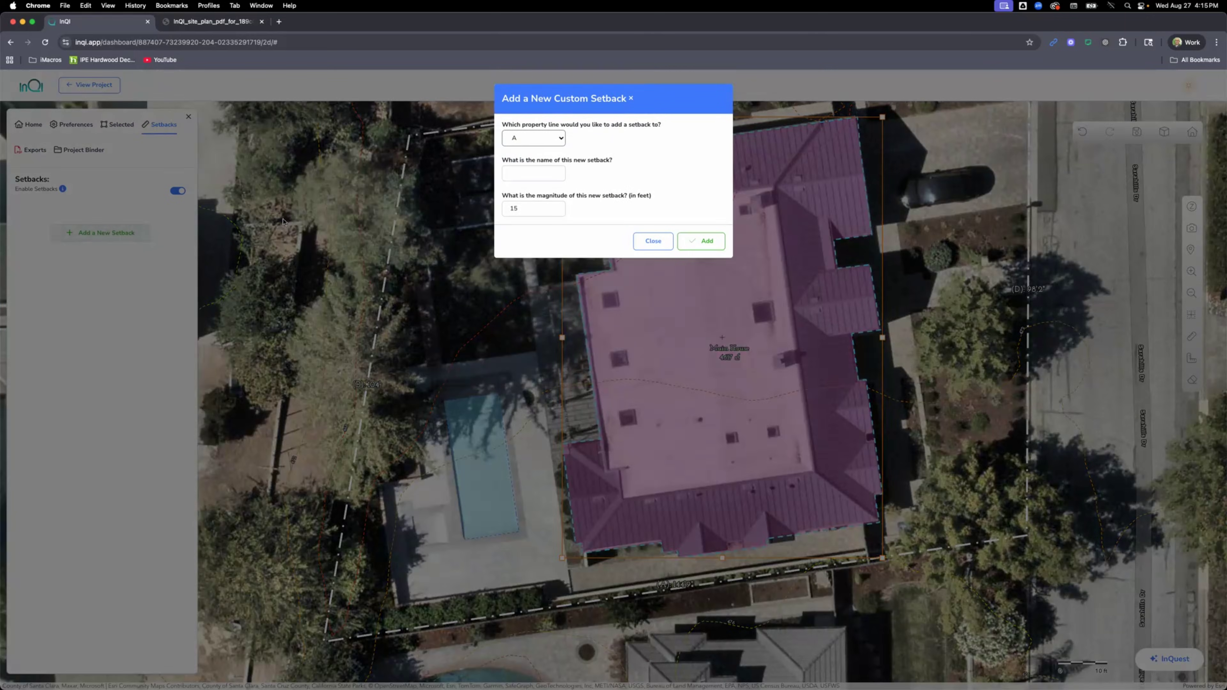
left_click(558, 177)
type("No Structure")
key("Tab")
type("5")
left_click(700, 241)
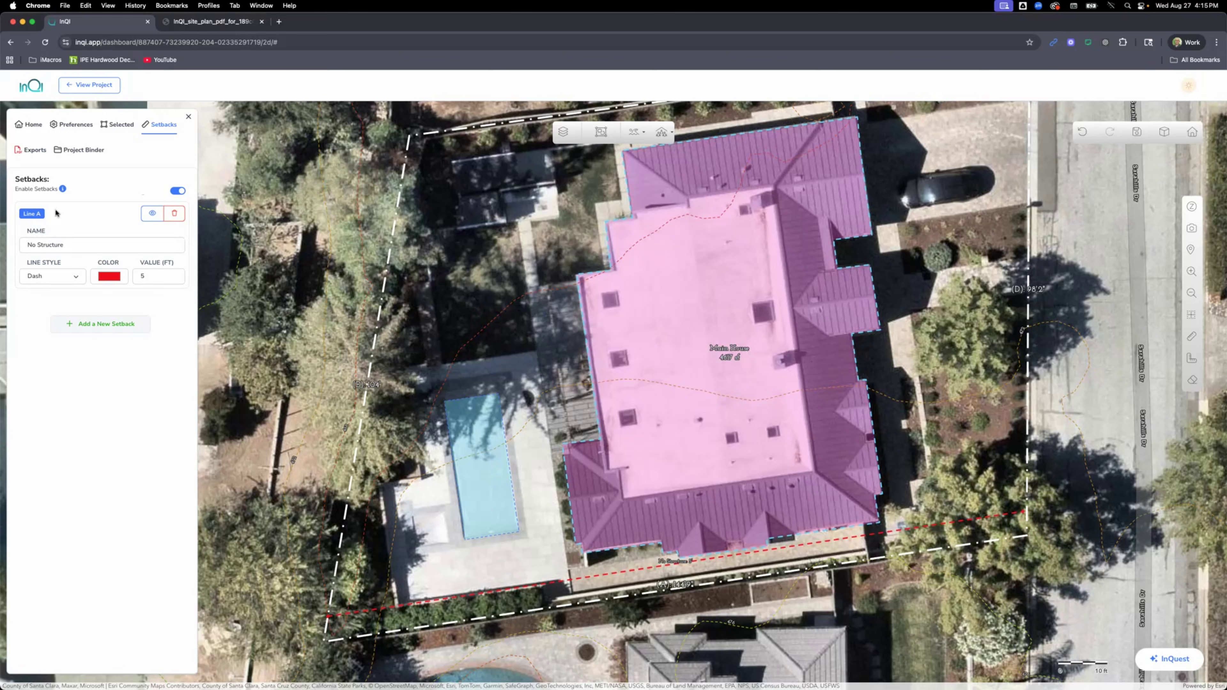
Add a custom setback named No structure to property line C with a magnitude of 5 feet.
left_click(96, 324)
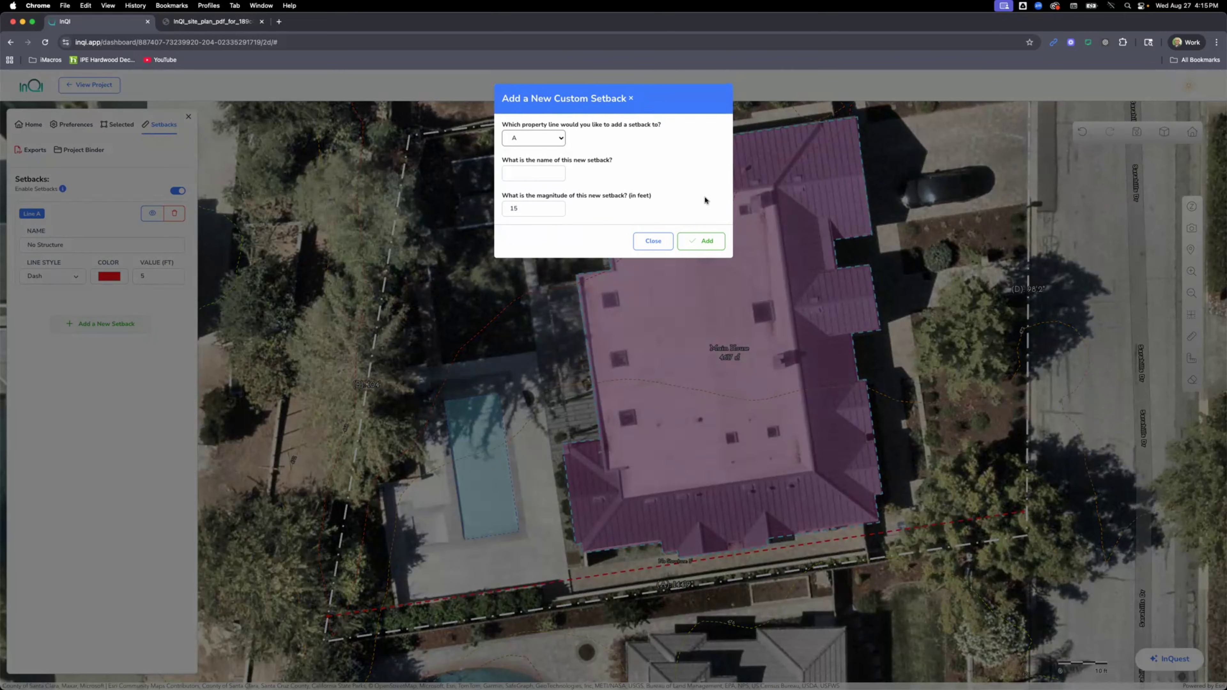
left_click(536, 139)
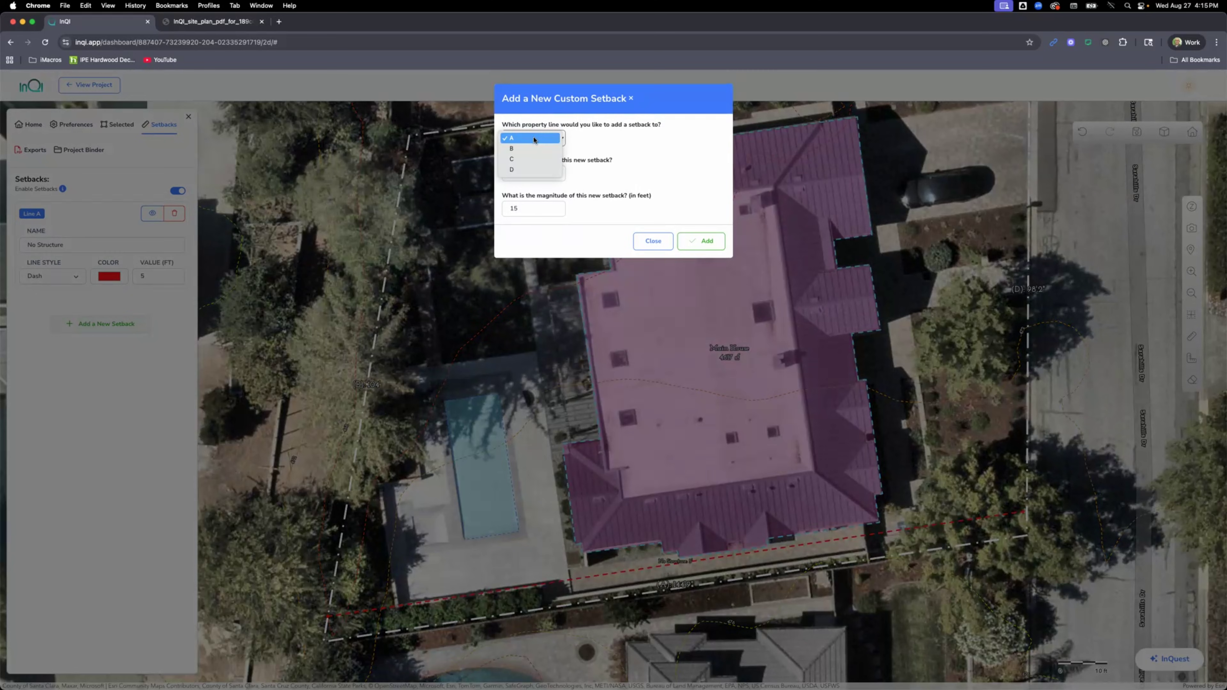
left_click(529, 157)
left_click(526, 172)
type("No structure")
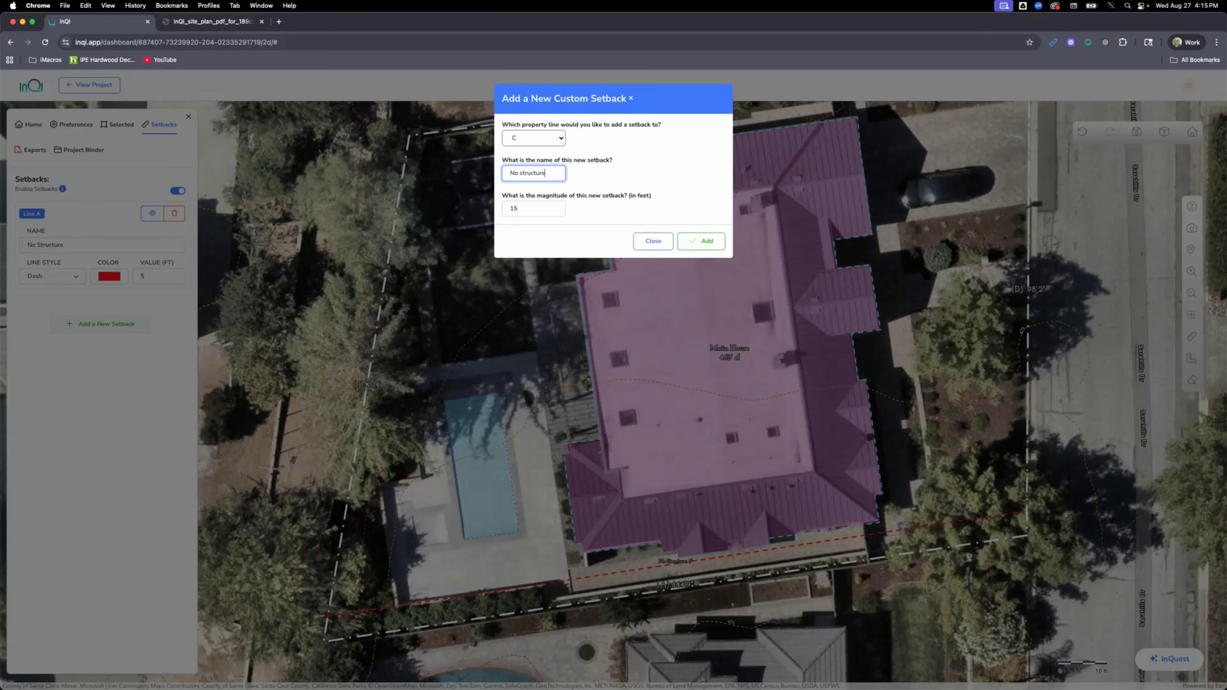
double_click(529, 205)
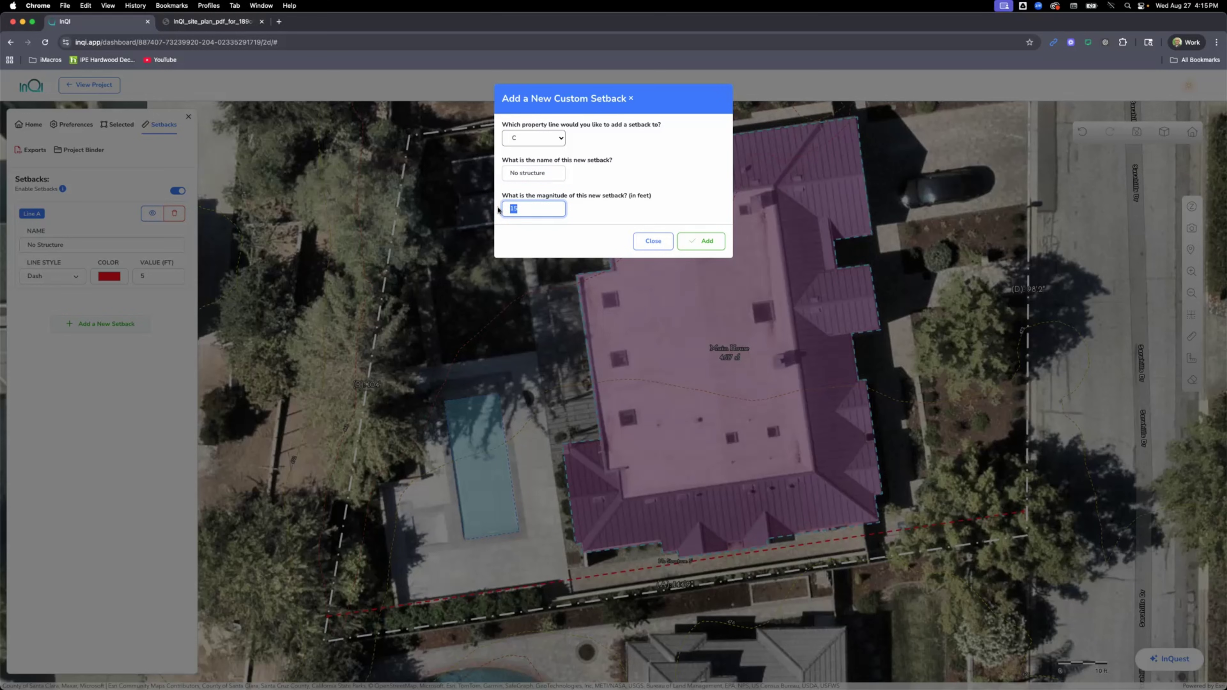
type("5")
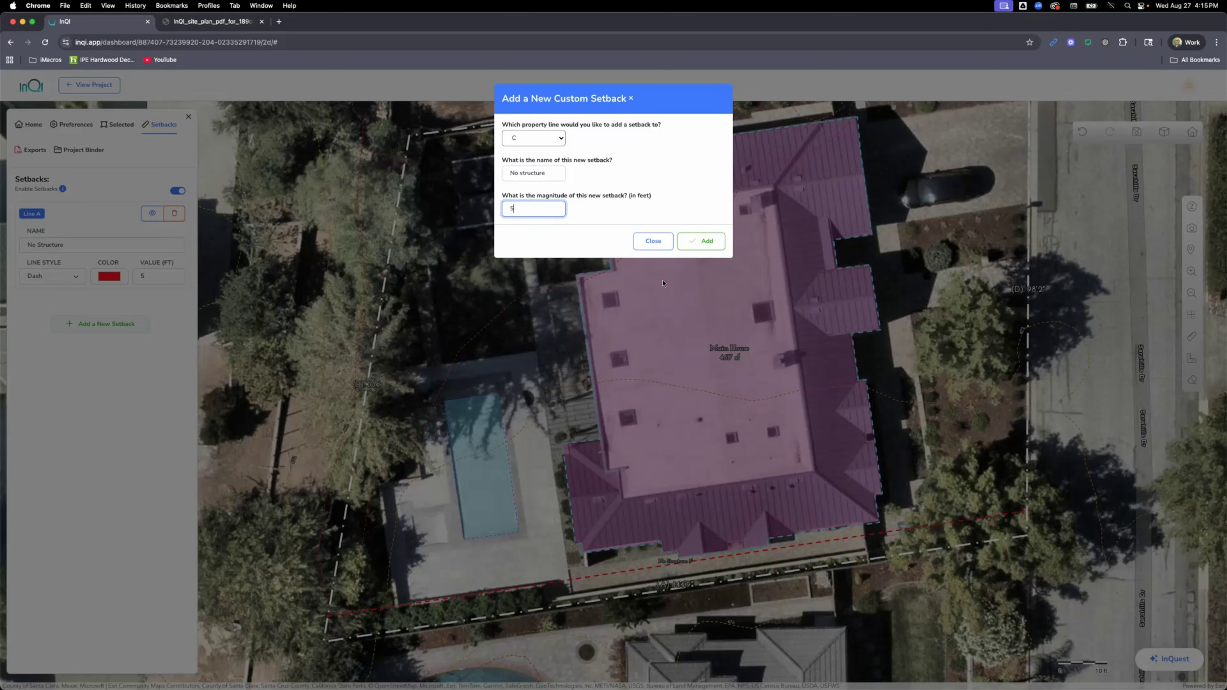
left_click(696, 241)
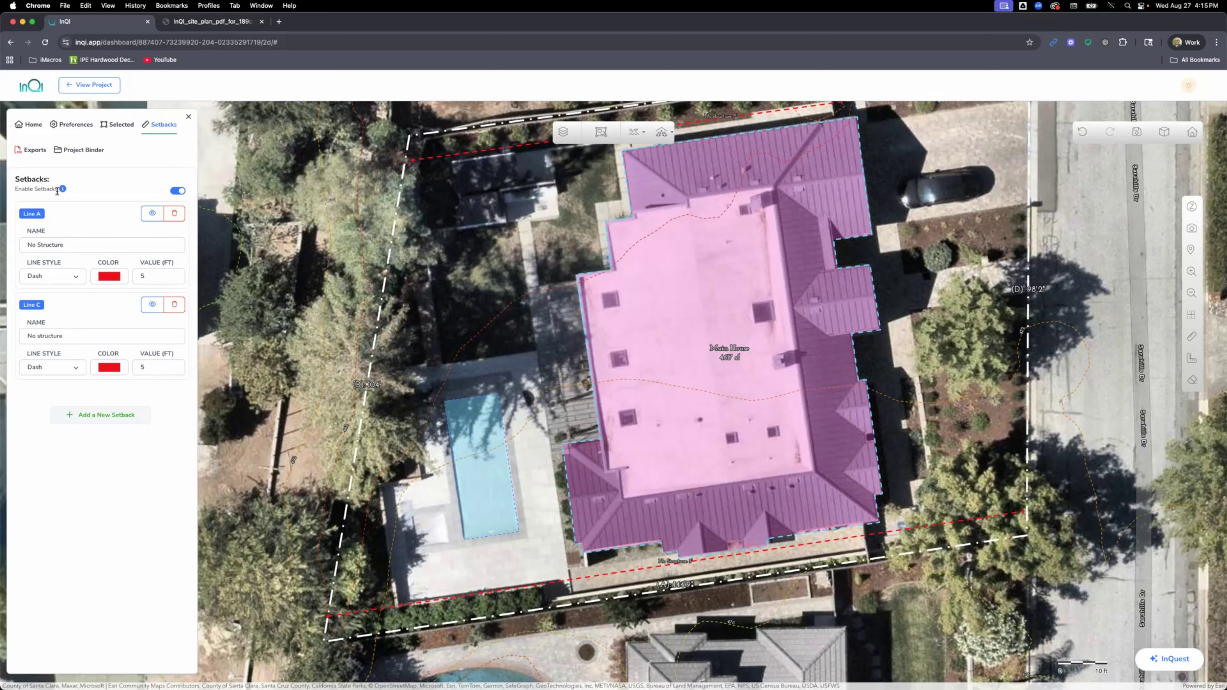
Add a custom setback named No Structure to property line B with a magnitude of 10 feet.
left_click(101, 415)
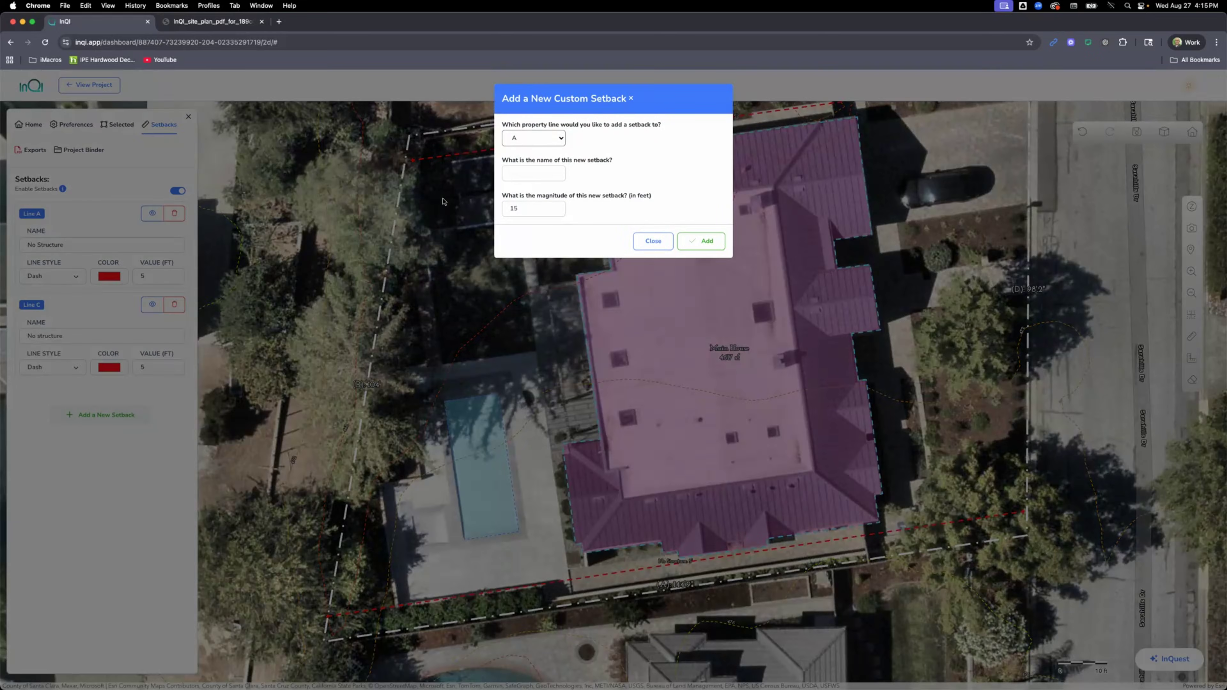
left_click(531, 140)
left_click(530, 148)
left_click(528, 173)
type("No Structure")
key("Tab")
type("10")
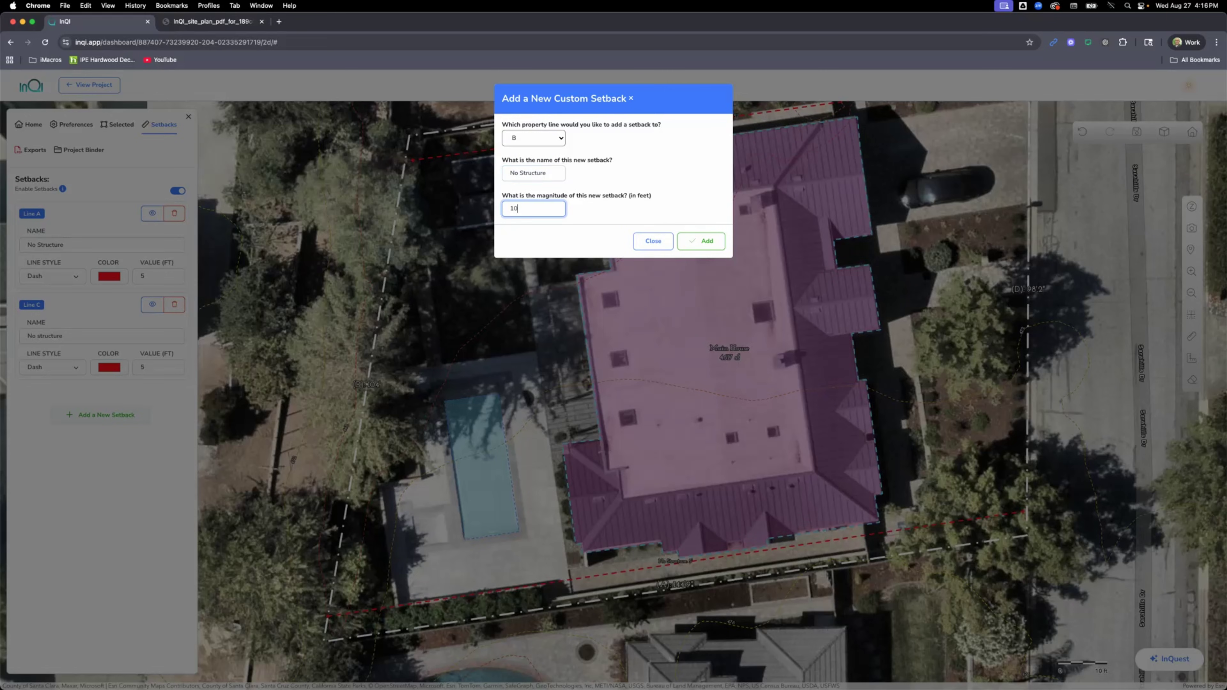
left_click(703, 247)
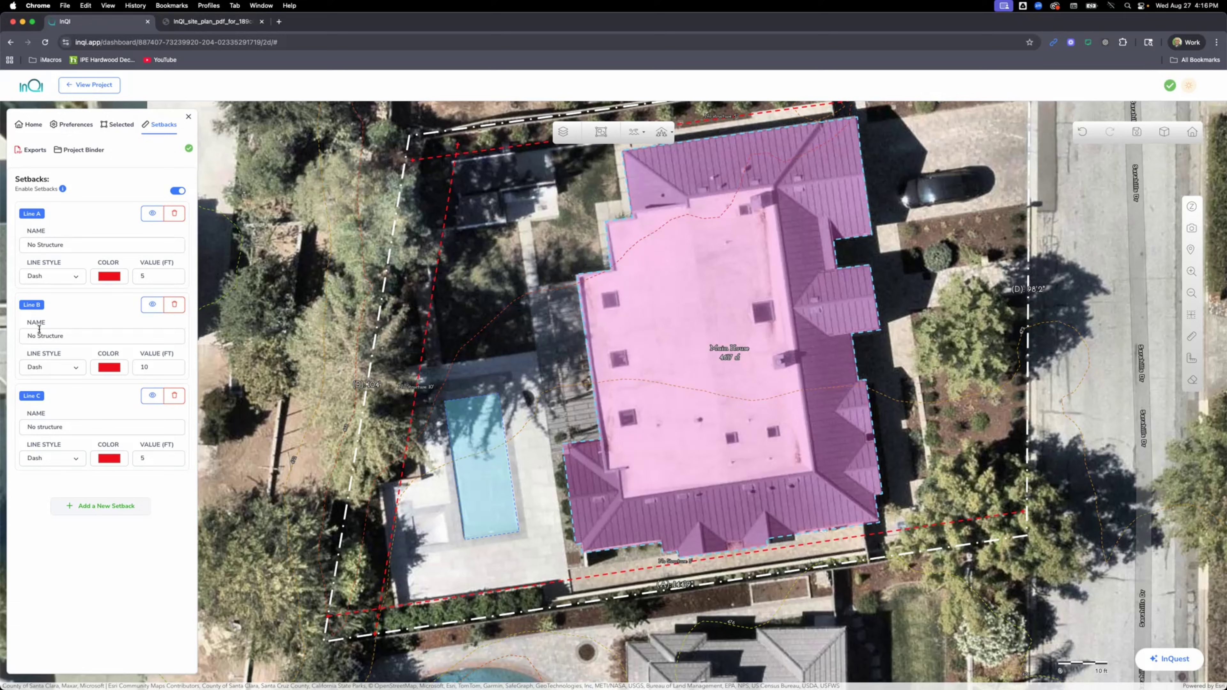
Set the line B setback's color to turquoise green, RGB 0, 255, 179.
left_click(108, 367)
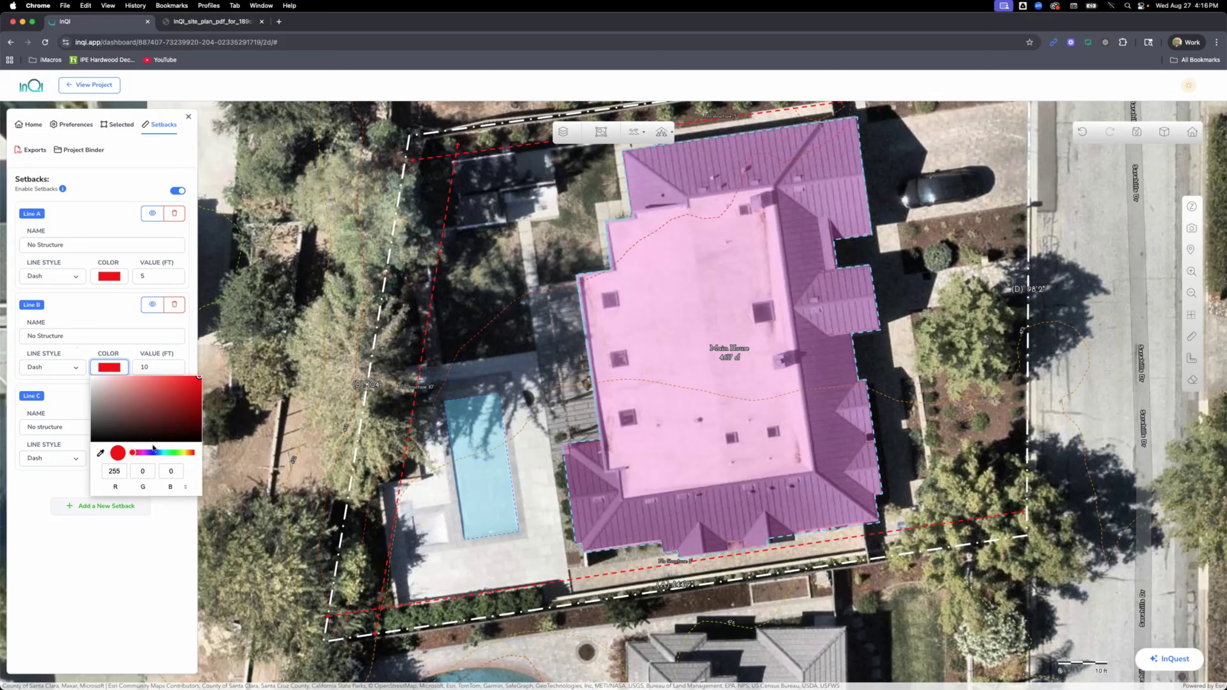
left_click(166, 453)
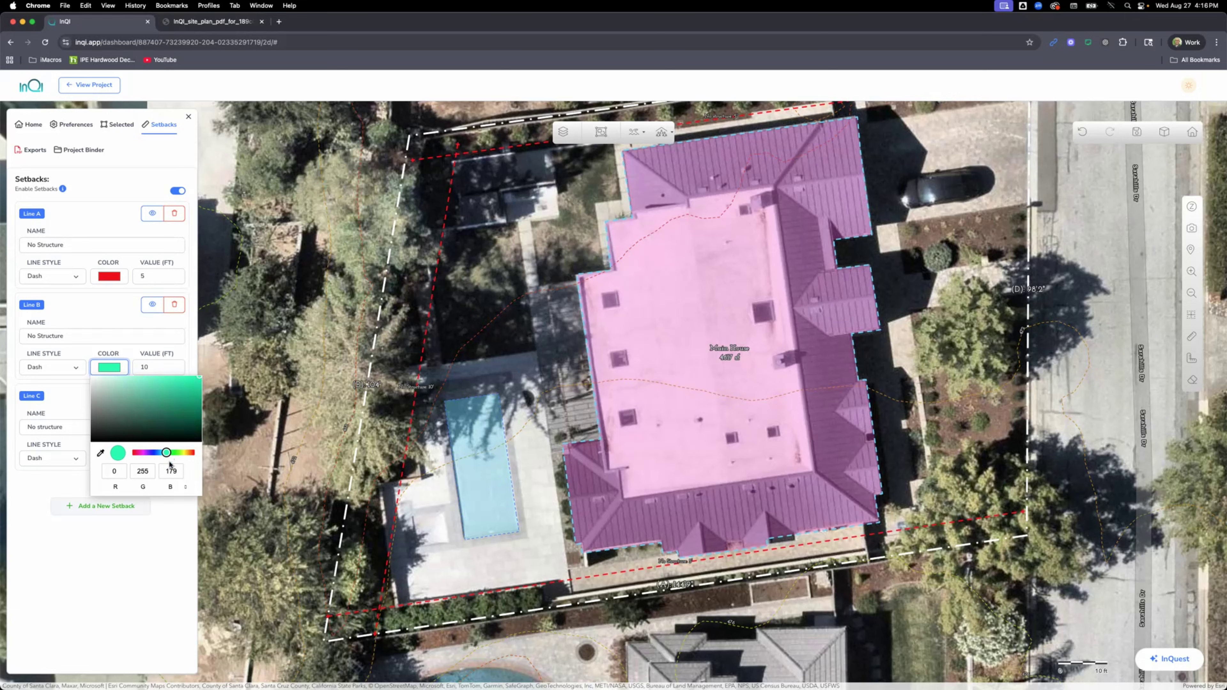
left_click(155, 542)
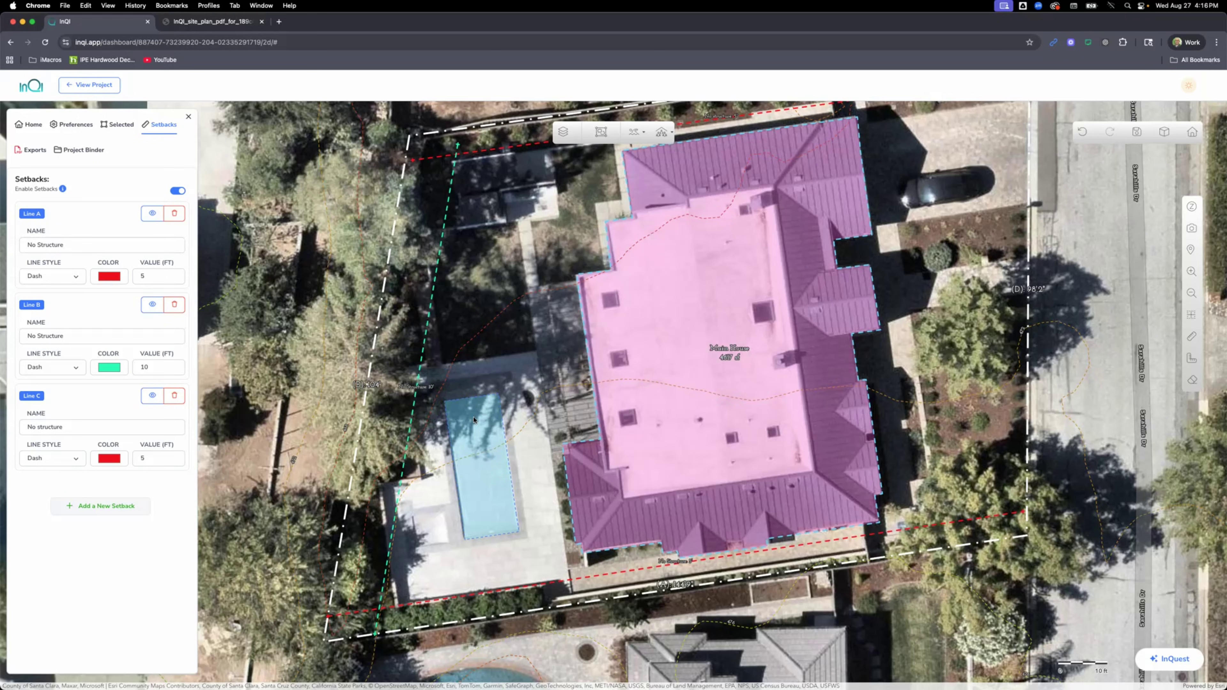
Save the site plan with its new setbacks and reset the map view to the property.
scroll(474, 420, "down", 5)
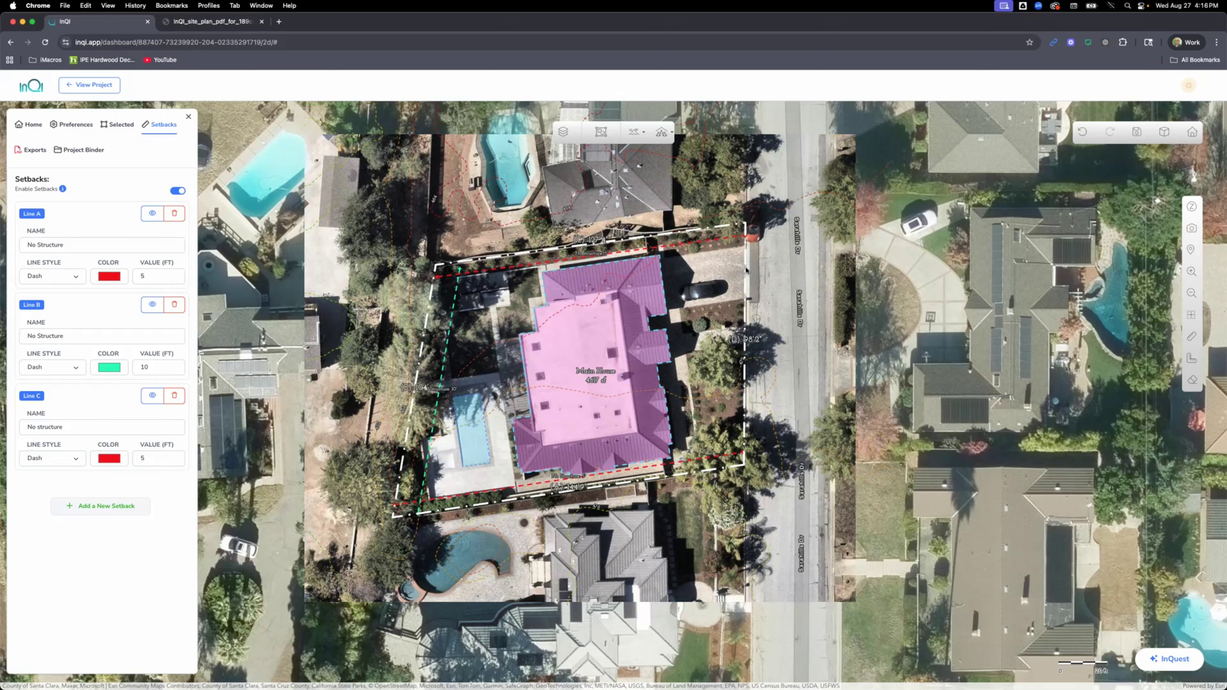
scroll(583, 258, "up", 5)
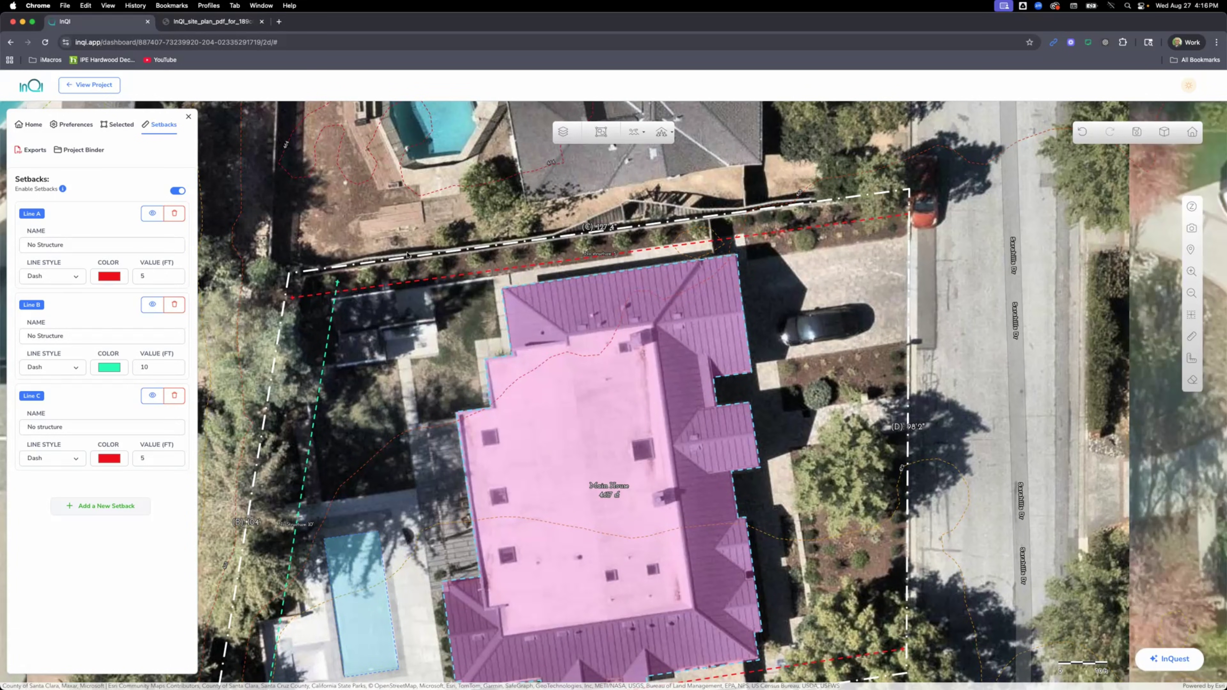
scroll(449, 303, "down", 5)
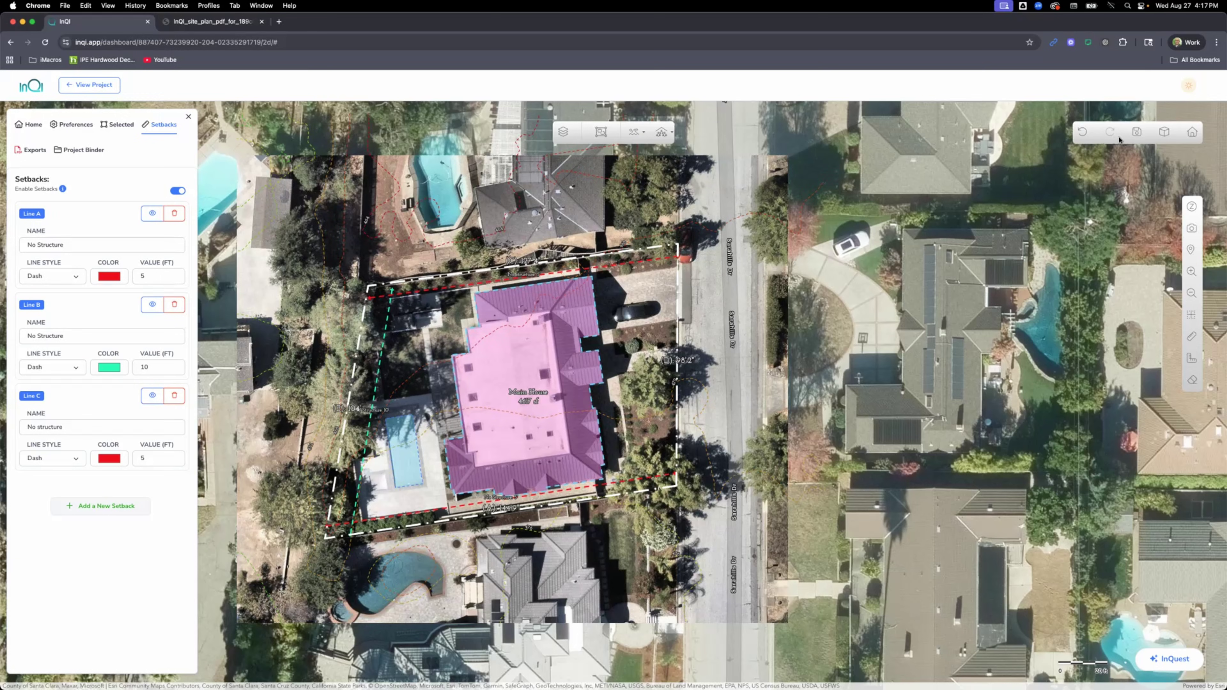
left_click(1136, 137)
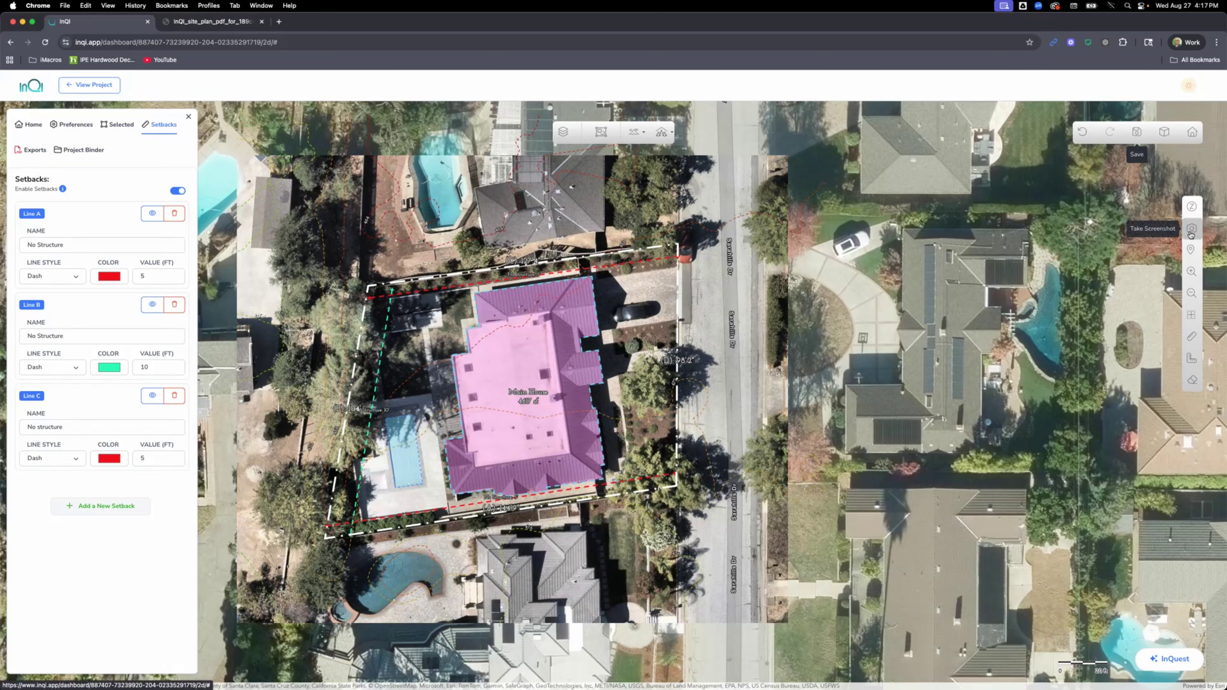
left_click(1191, 250)
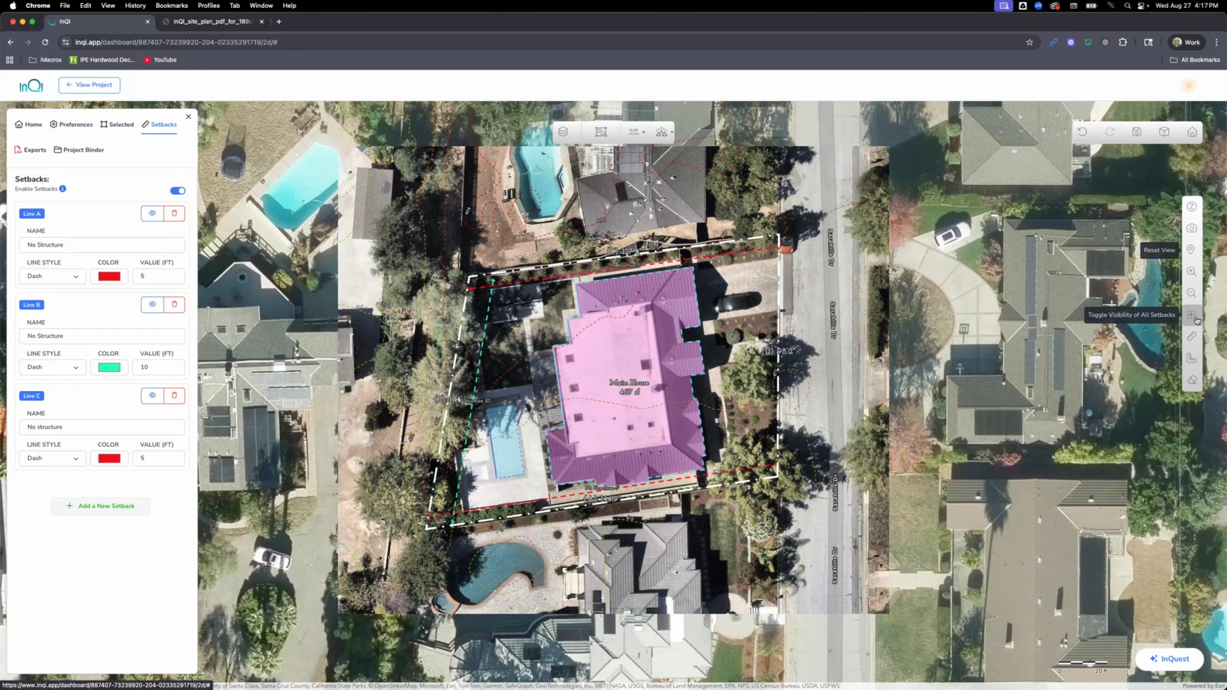
Measure the distance across the driveway from the Main House to the street-side property line, and clear the measurement.
left_click(1193, 337)
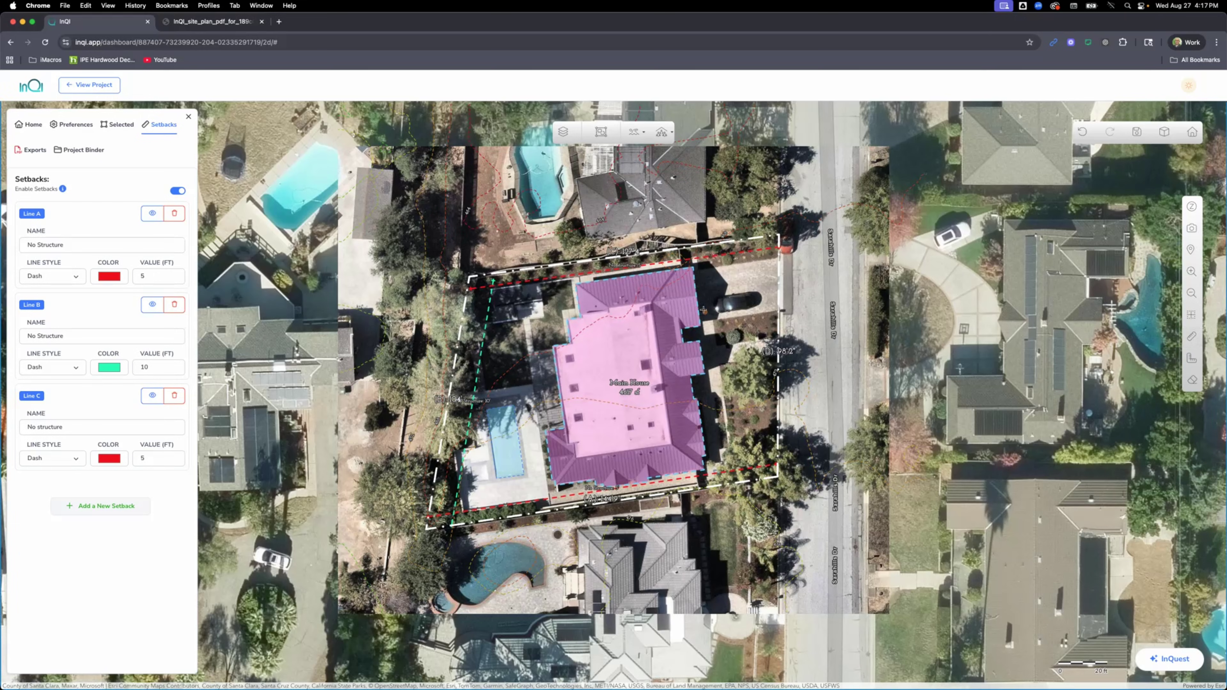
left_click(716, 306)
left_click(779, 296)
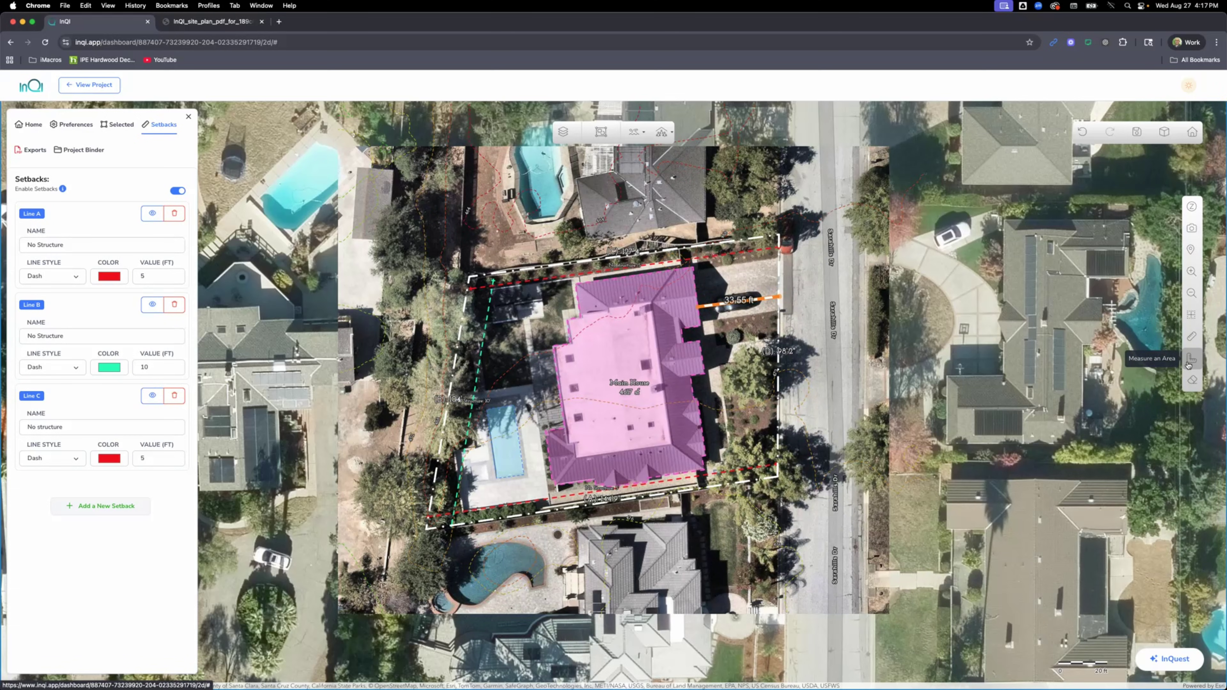
left_click(1189, 382)
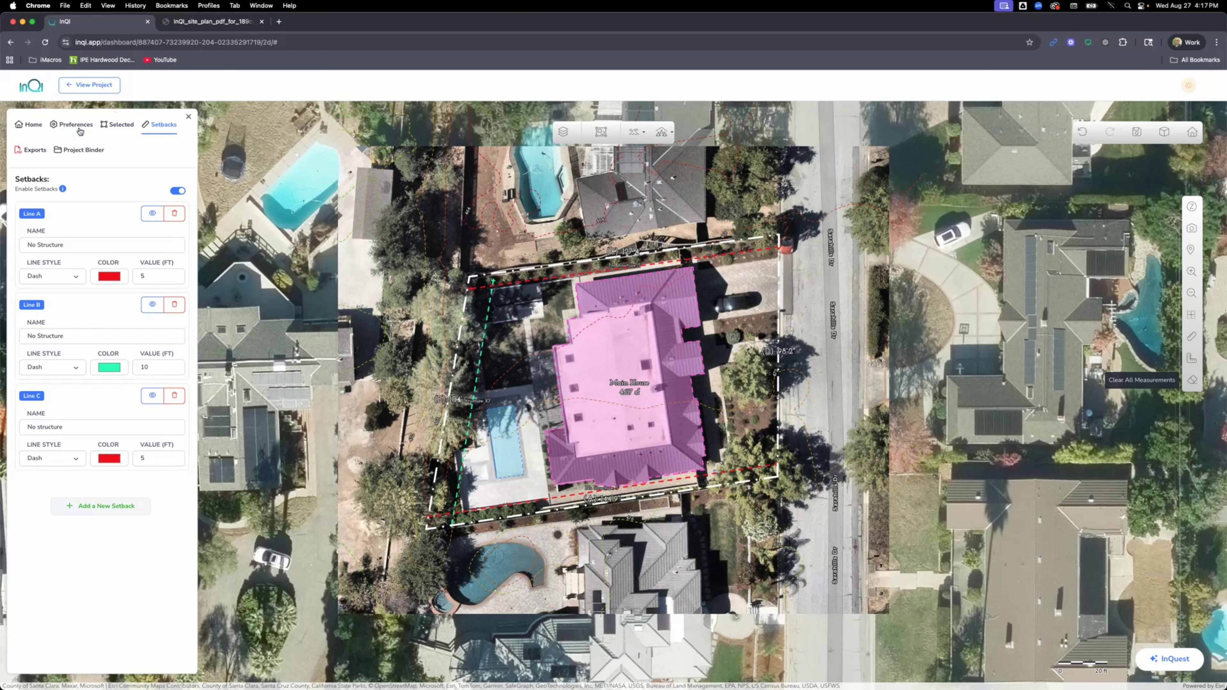
Open the project's 3D view, examine the house and lot from different angles, and return to the 2D site plan.
left_click(30, 125)
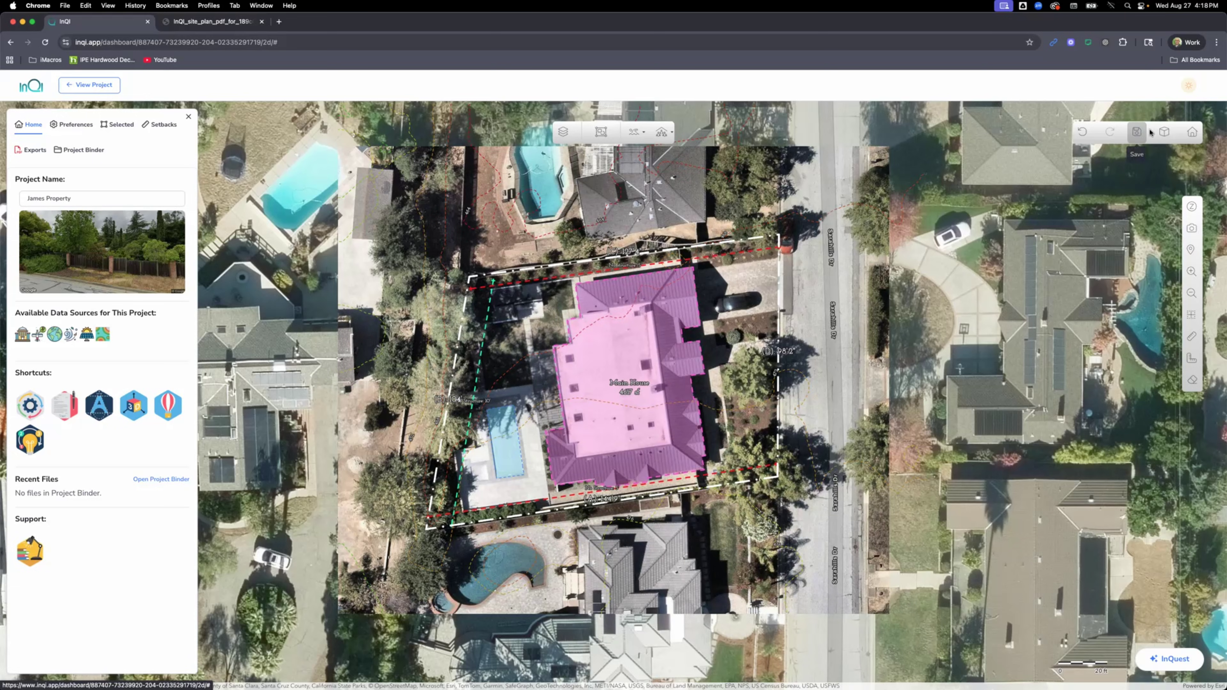
left_click(1161, 133)
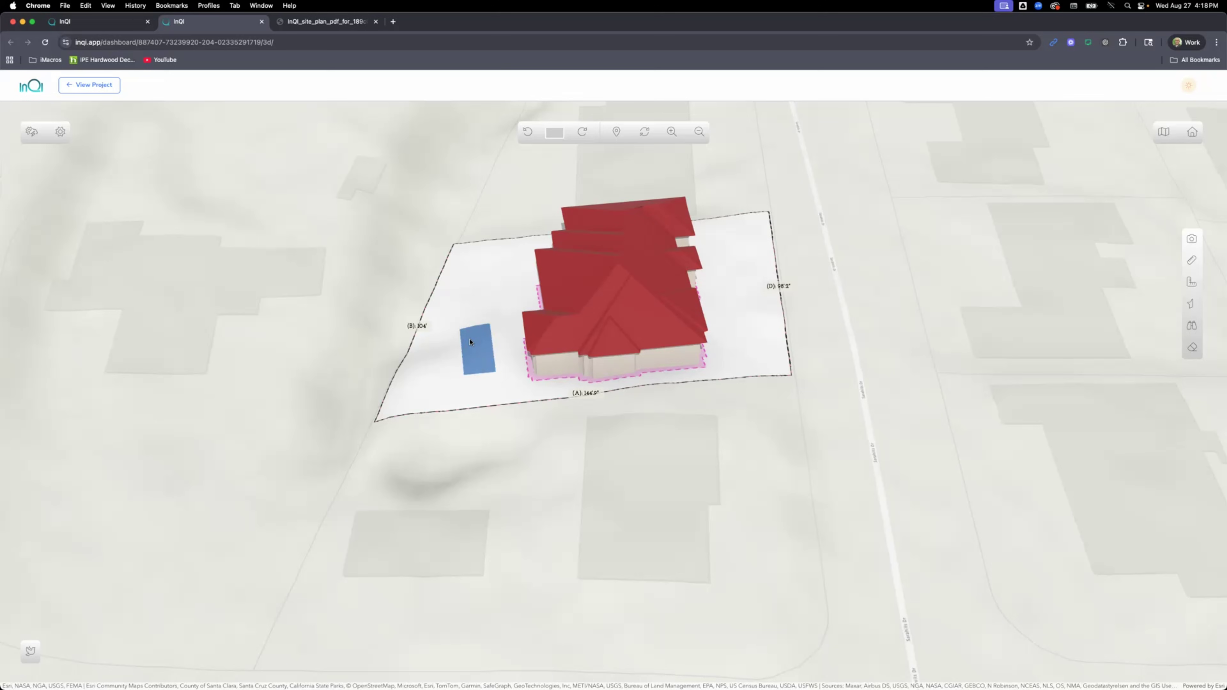
left_click(645, 132)
mouse_move(598, 236)
left_mouse_down()
mouse_move(589, 225)
mouse_move(640, 236)
mouse_move(569, 211)
mouse_move(661, 307)
mouse_move(594, 246)
left_mouse_up()
left_click_drag(535, 252, 435, 232)
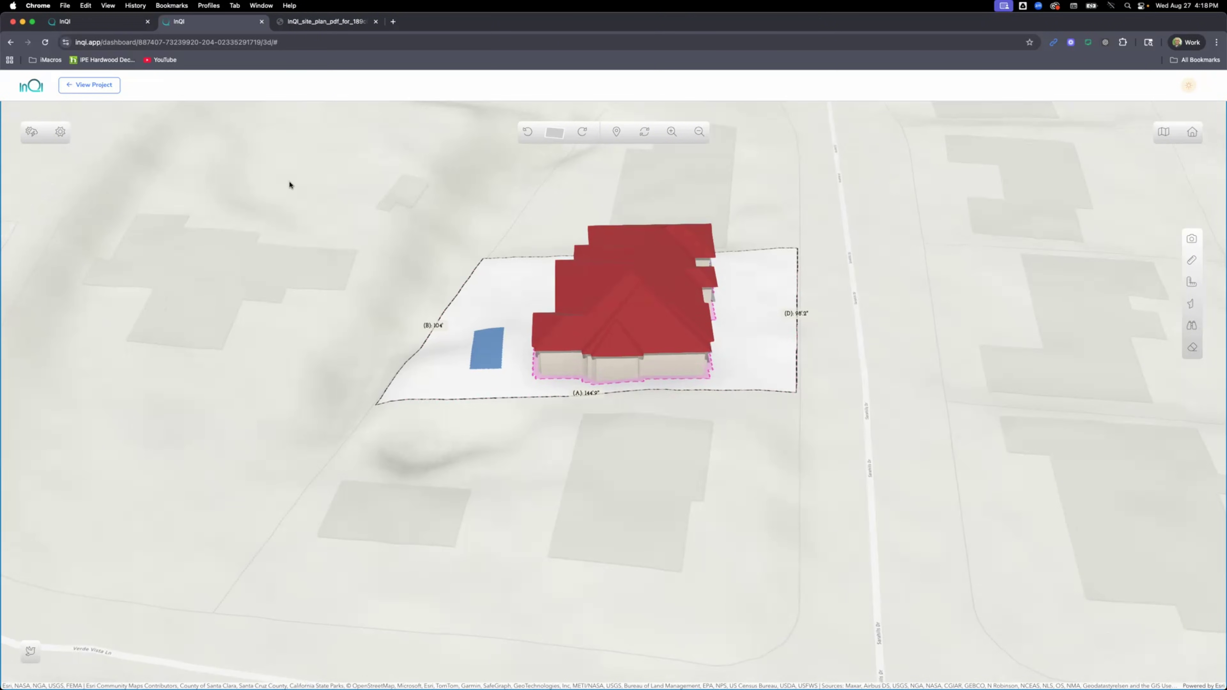
left_click(261, 22)
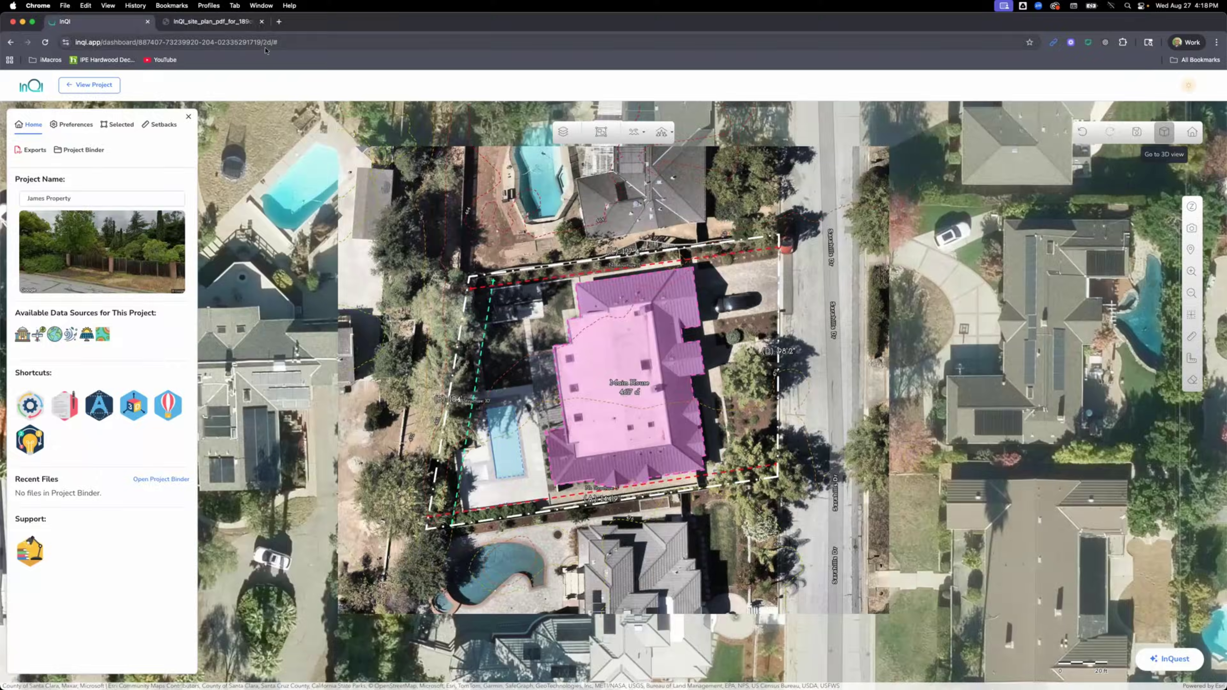